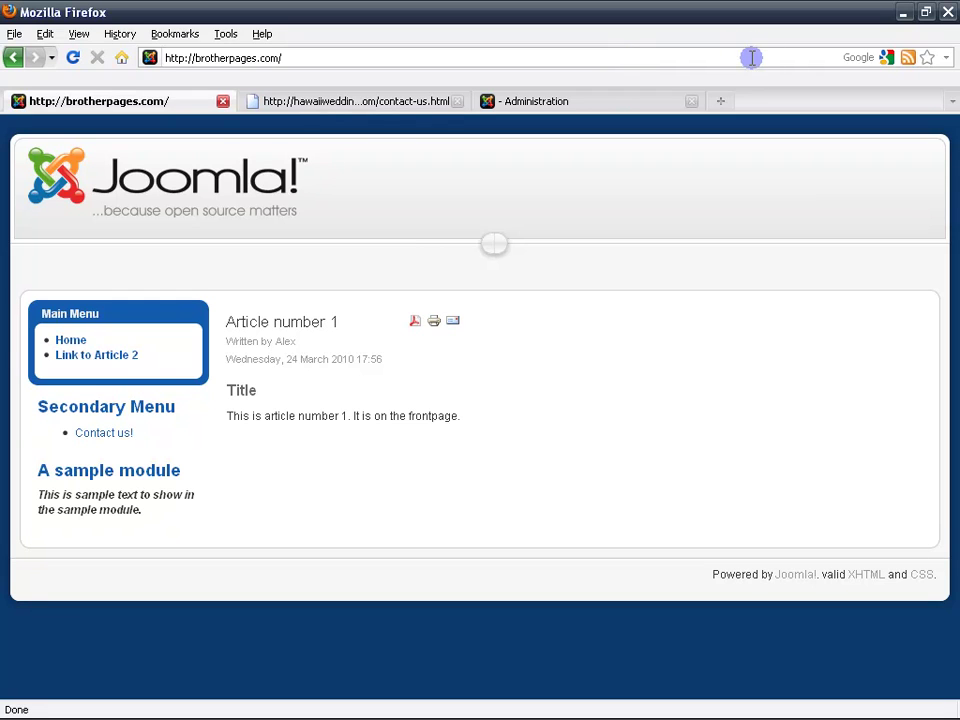
Load the site's /administrator login page and sign in with the admin username and password.
{"action": "left_click", "coordinate": [765, 56]}
{"action": "left_click", "coordinate": [766, 56]}
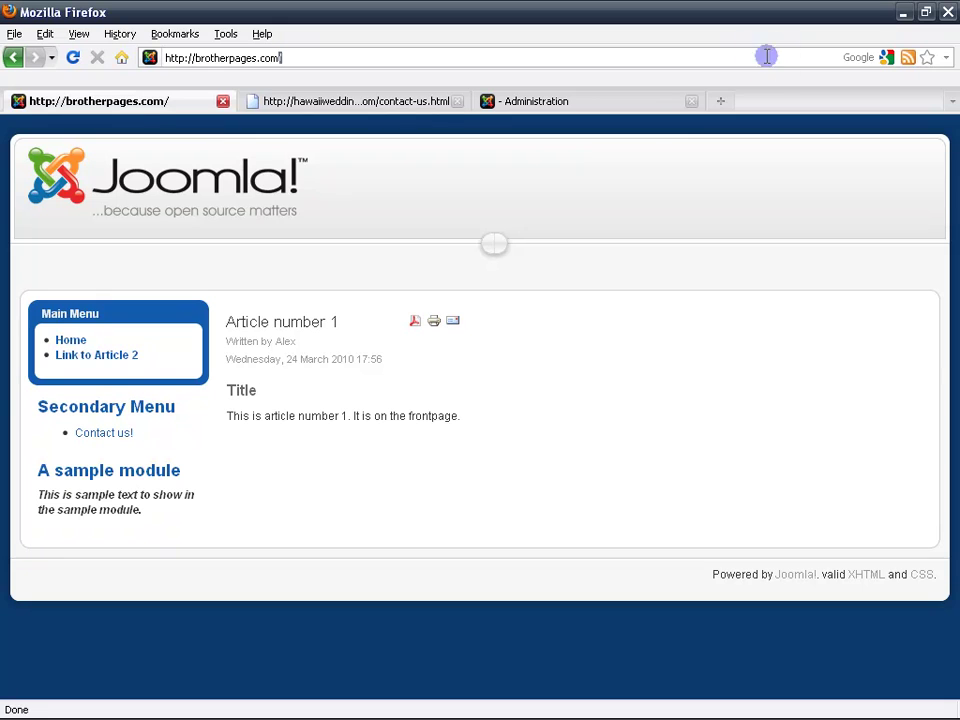
{"action": "left_click", "coordinate": [766, 56]}
{"action": "type", "text": "adminis"}
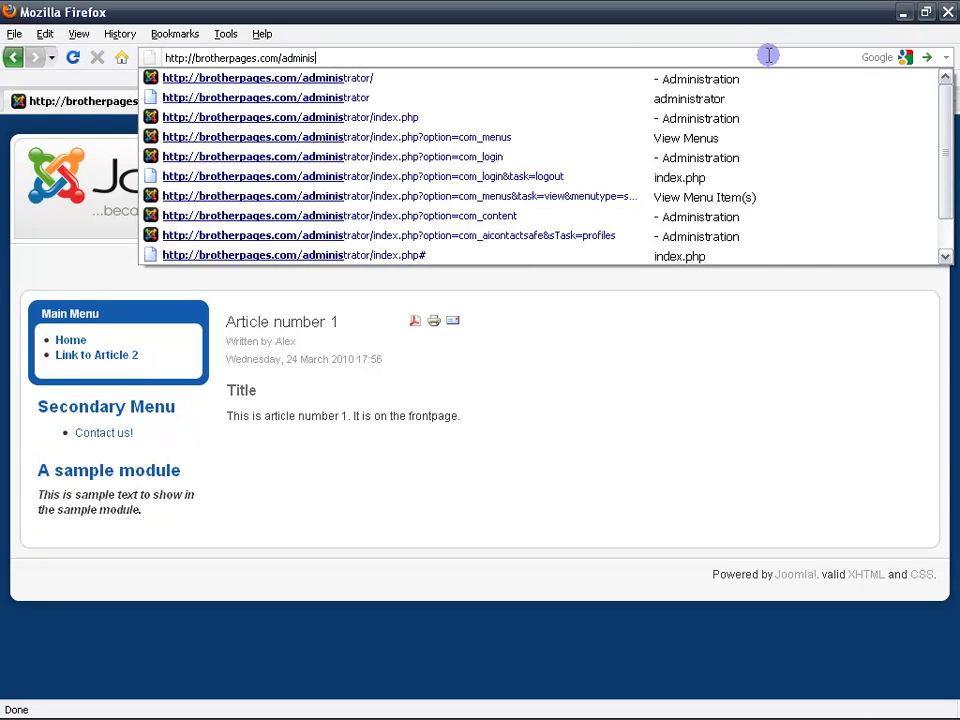
{"action": "key", "text": "Down"}
{"action": "key", "text": "Return"}
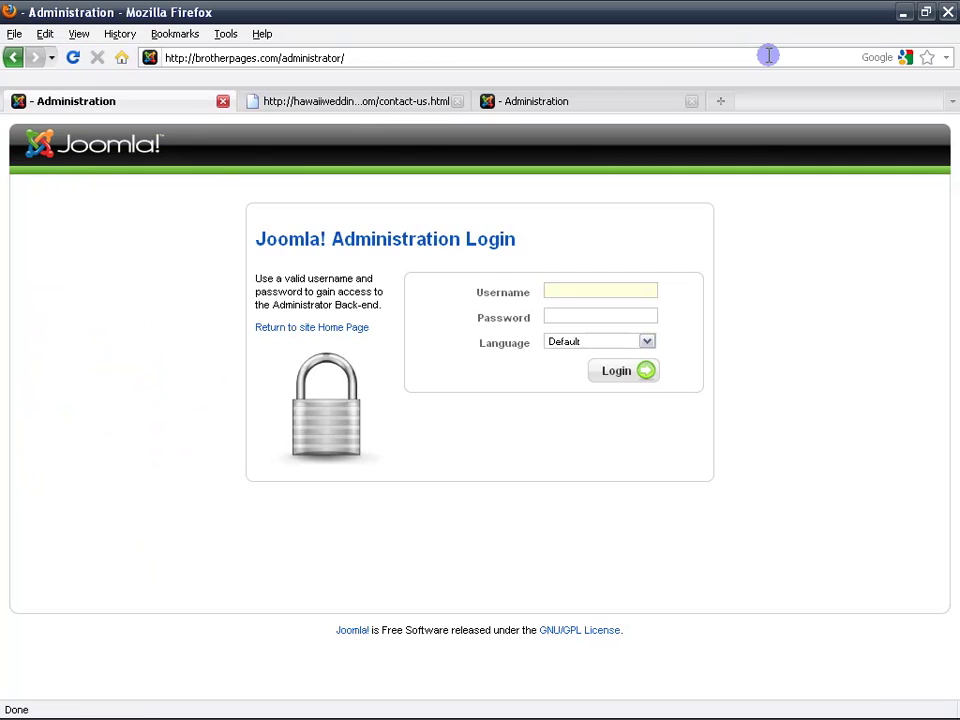
{"action": "type", "text": "alex"}
{"action": "type", "text": "•••••••••••••••"}
{"action": "key", "text": "Return"}
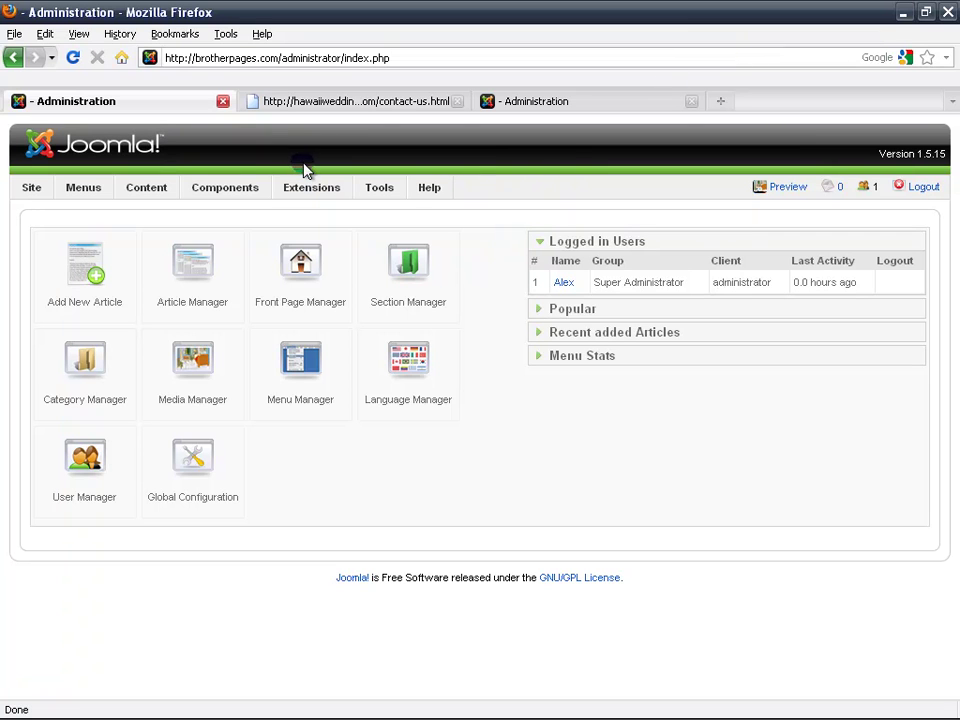
Go to Components > aiContactSafe and show the Profiles list.
{"action": "left_click", "coordinate": [258, 188]}
{"action": "mouse_move", "coordinate": [249, 218]}
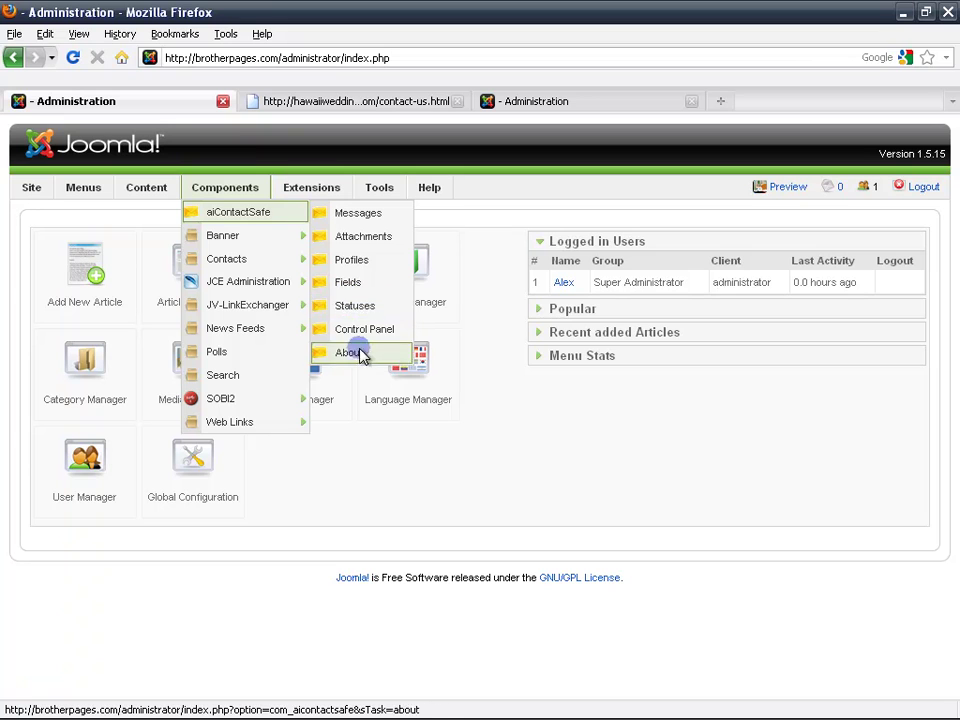
{"action": "left_click", "coordinate": [278, 214]}
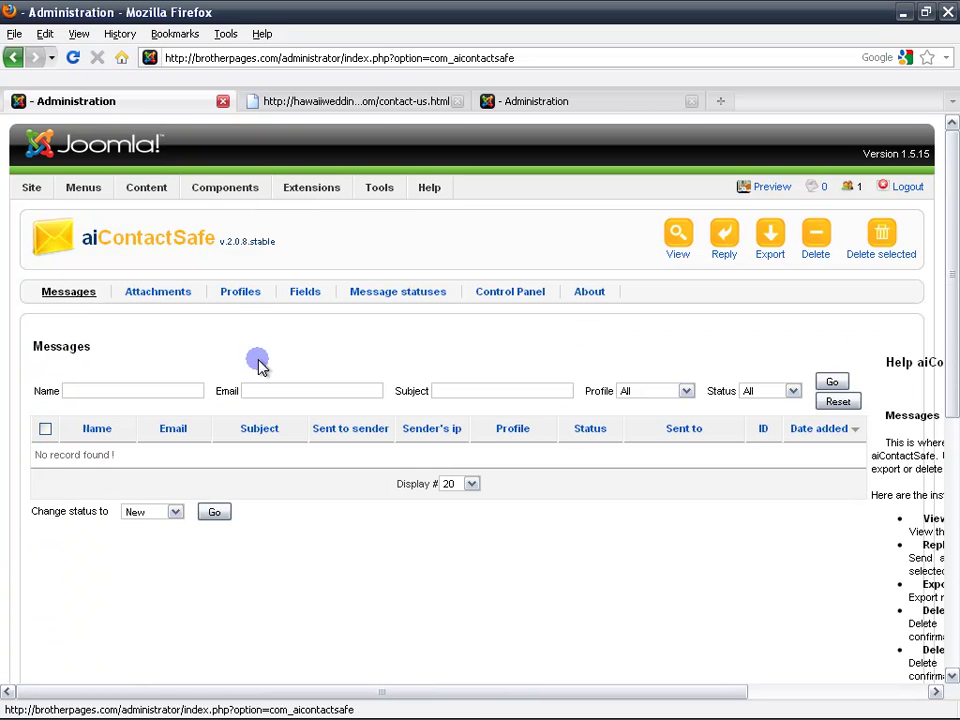
{"action": "left_click", "coordinate": [247, 300]}
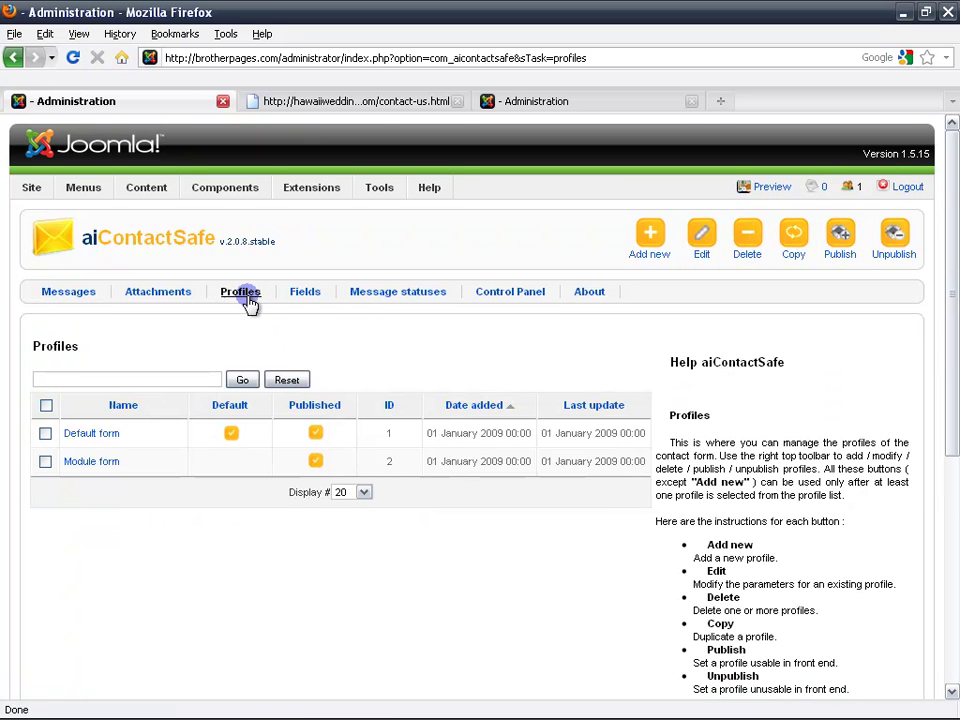
{"action": "scroll", "coordinate": [436, 300], "scroll_direction": "down", "scroll_amount": 2}
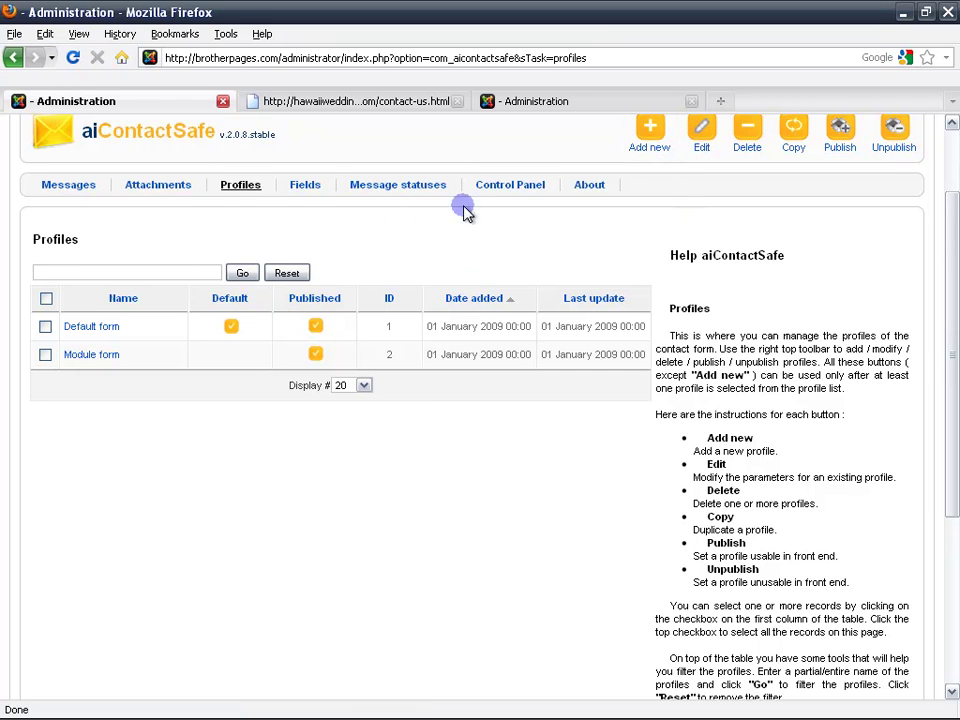
Copy the Default form profile and open the resulting 'Copy of Default form' for editing.
{"action": "left_click", "coordinate": [45, 327]}
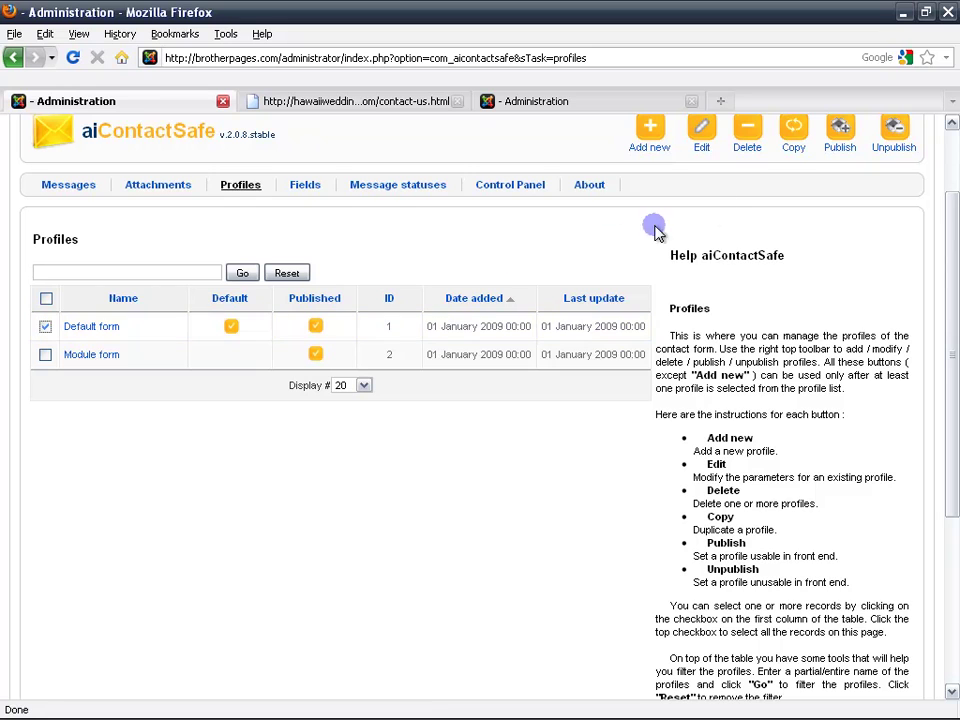
{"action": "left_click", "coordinate": [792, 148]}
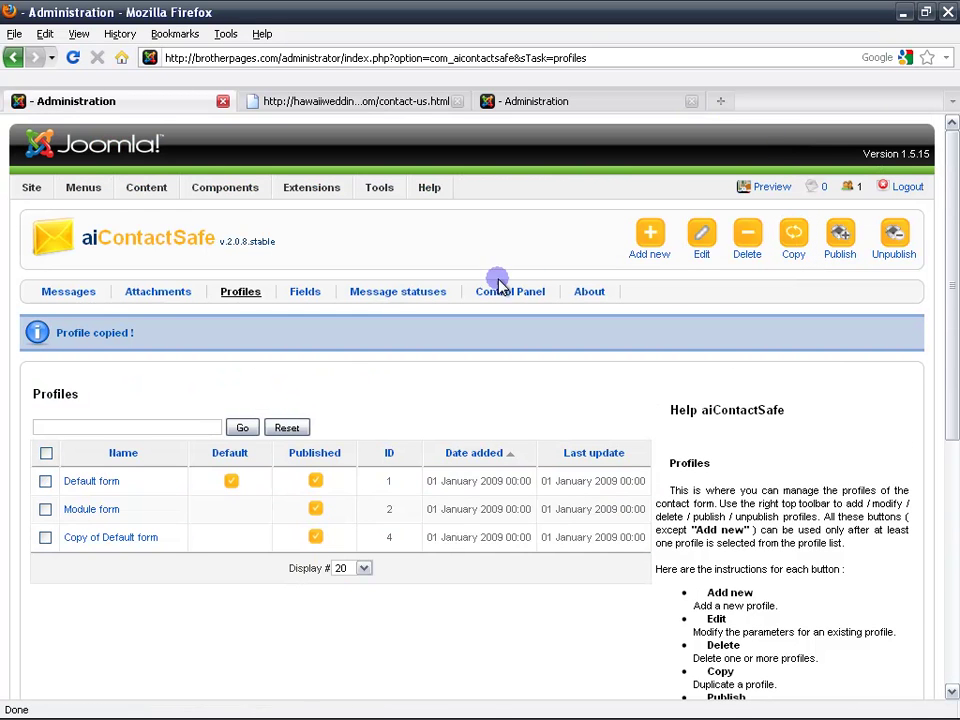
{"action": "left_click", "coordinate": [116, 545]}
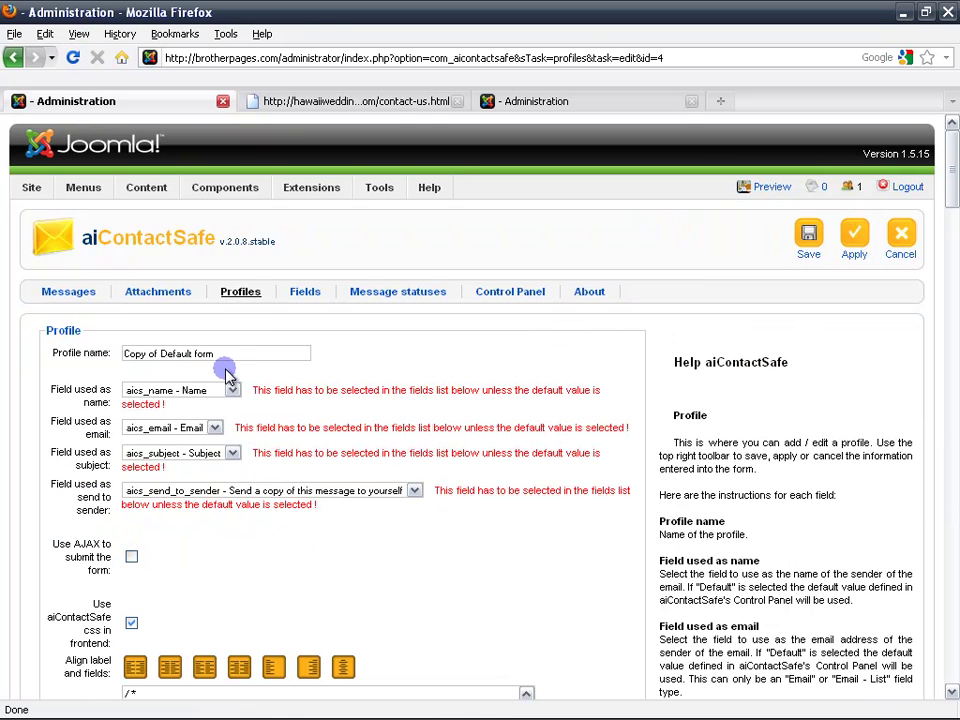
Overwrite the Profile name field 'Copy of Default form' with 'Contact us!'.
{"action": "left_click_drag", "start_coordinate": [280, 351], "coordinate": [70, 352]}
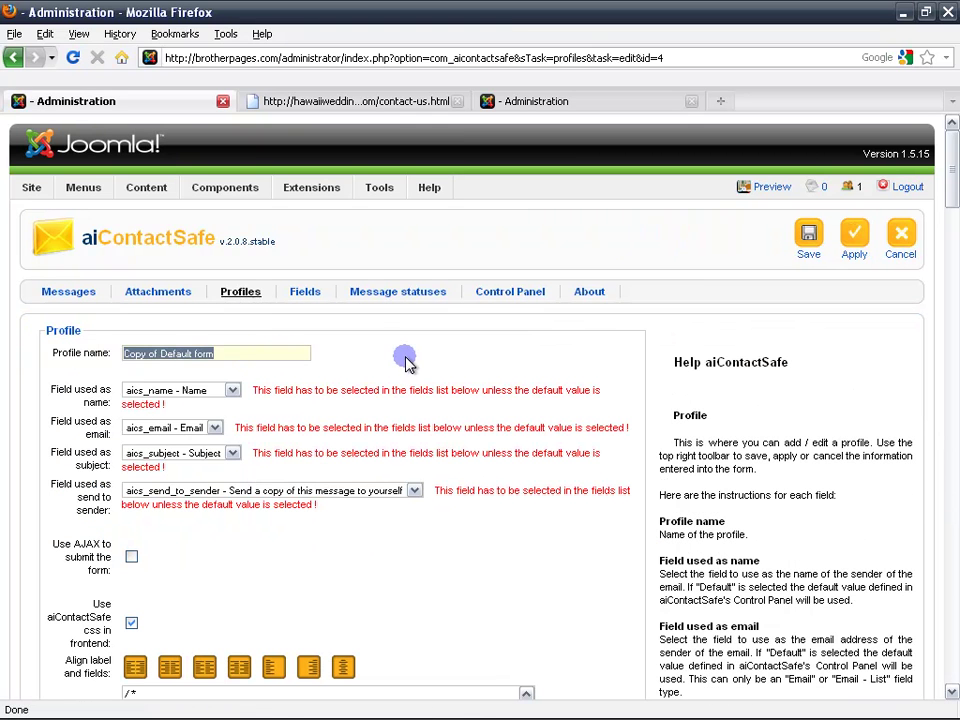
{"action": "type", "text": "Contact"}
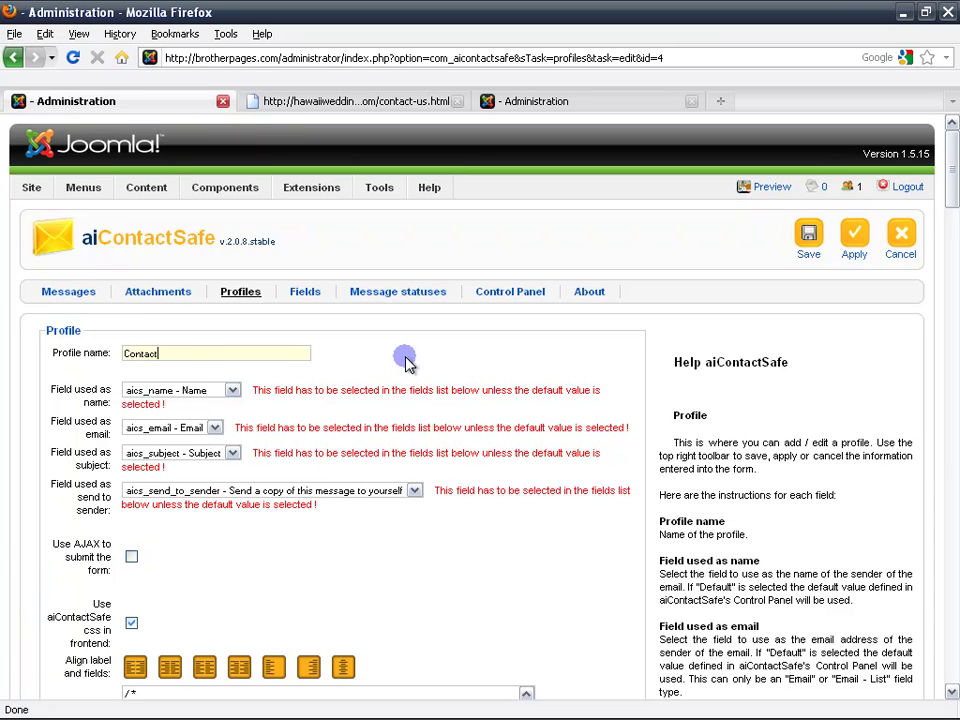
{"action": "type", "text": " us!"}
{"action": "left_click", "coordinate": [406, 362]}
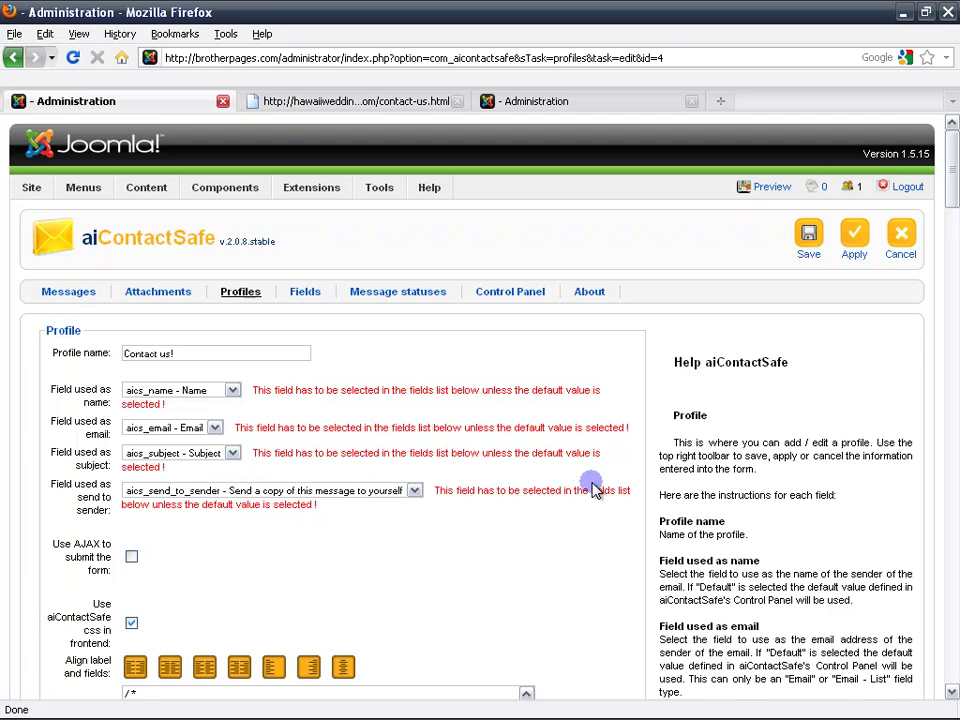
{"action": "scroll", "coordinate": [599, 489], "scroll_direction": "down", "scroll_amount": 6}
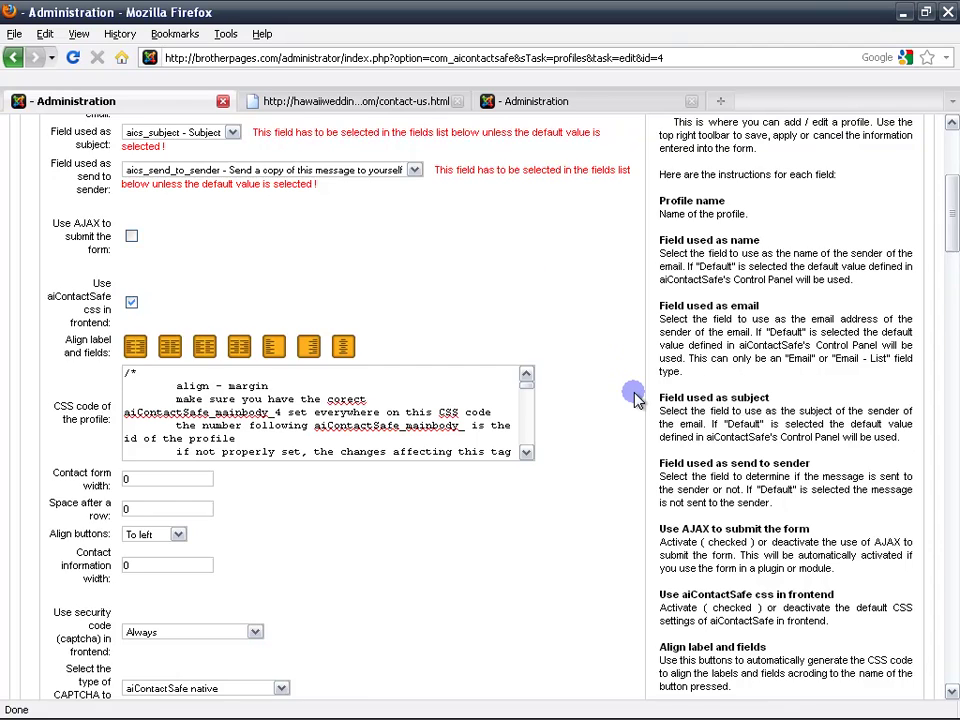
Keep Align buttons on 'To left' and change Captcha width from 300 to 400.
{"action": "scroll", "coordinate": [633, 397], "scroll_direction": "down", "scroll_amount": 6}
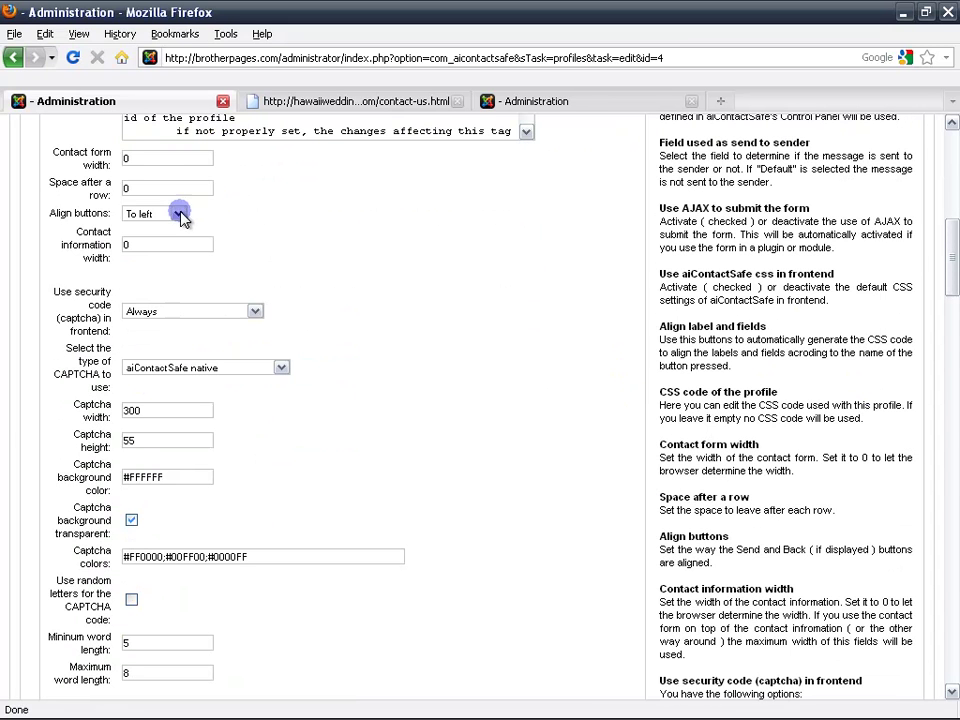
{"action": "left_click", "coordinate": [179, 214]}
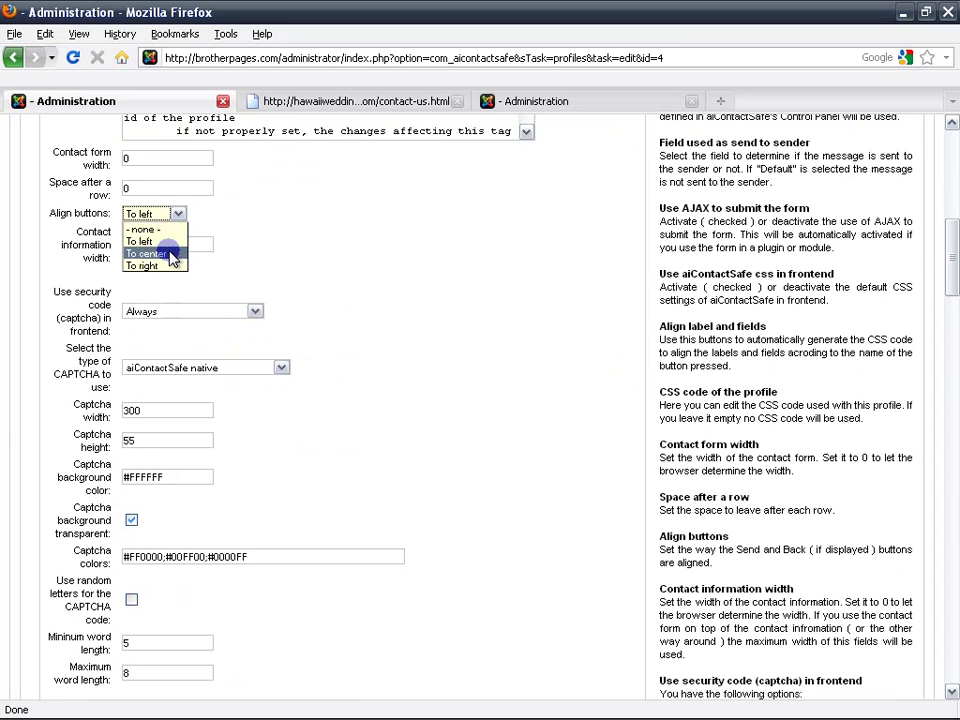
{"action": "left_click", "coordinate": [172, 241]}
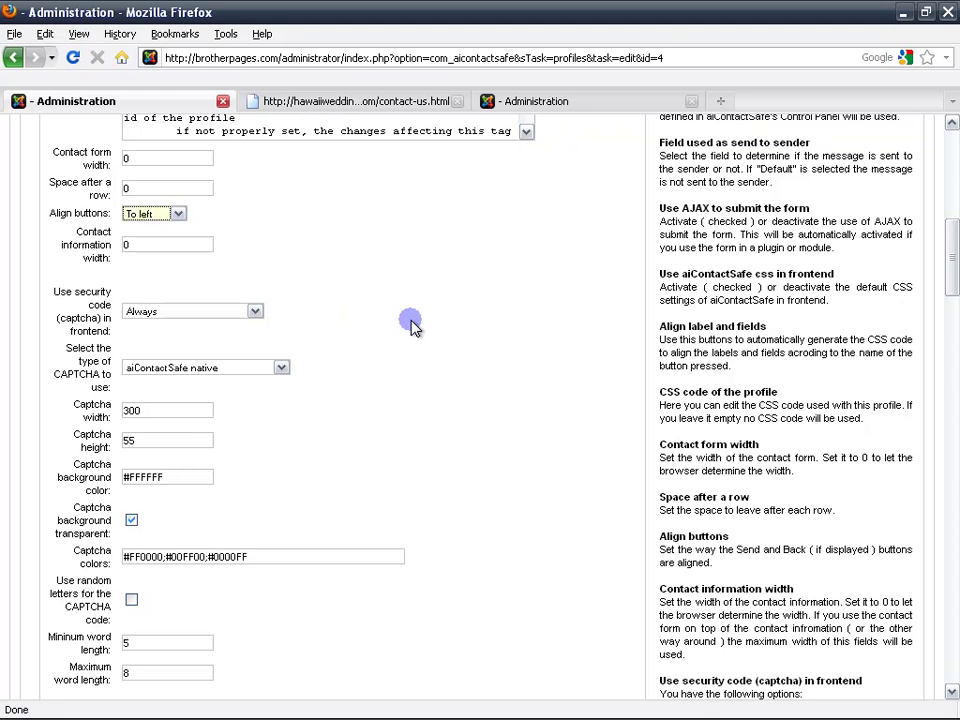
{"action": "scroll", "coordinate": [410, 322], "scroll_direction": "down", "scroll_amount": 2}
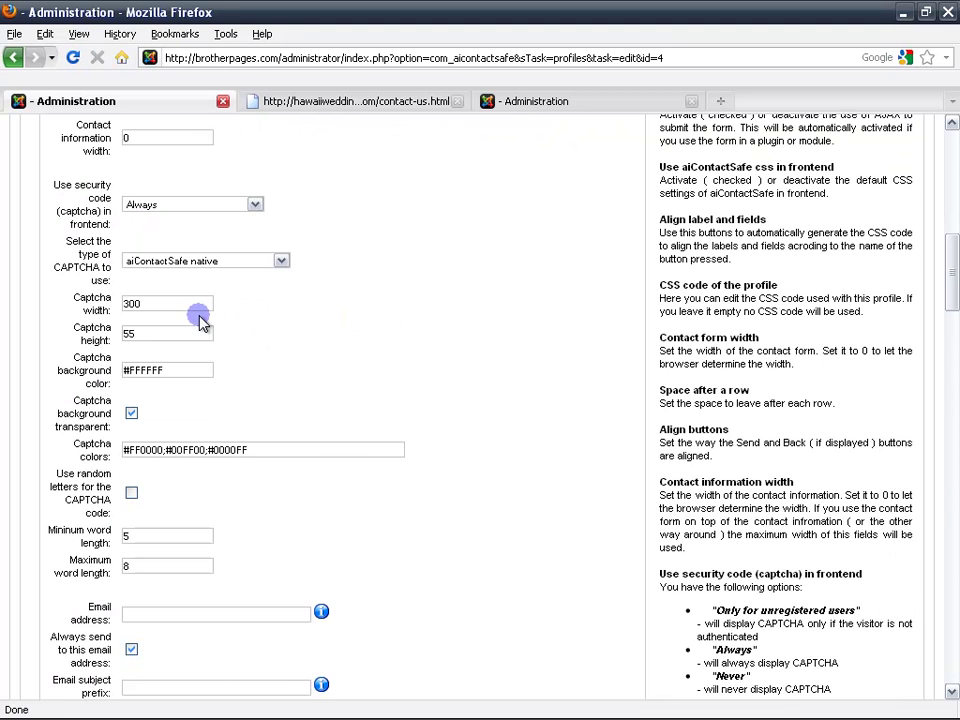
{"action": "left_click", "coordinate": [189, 303]}
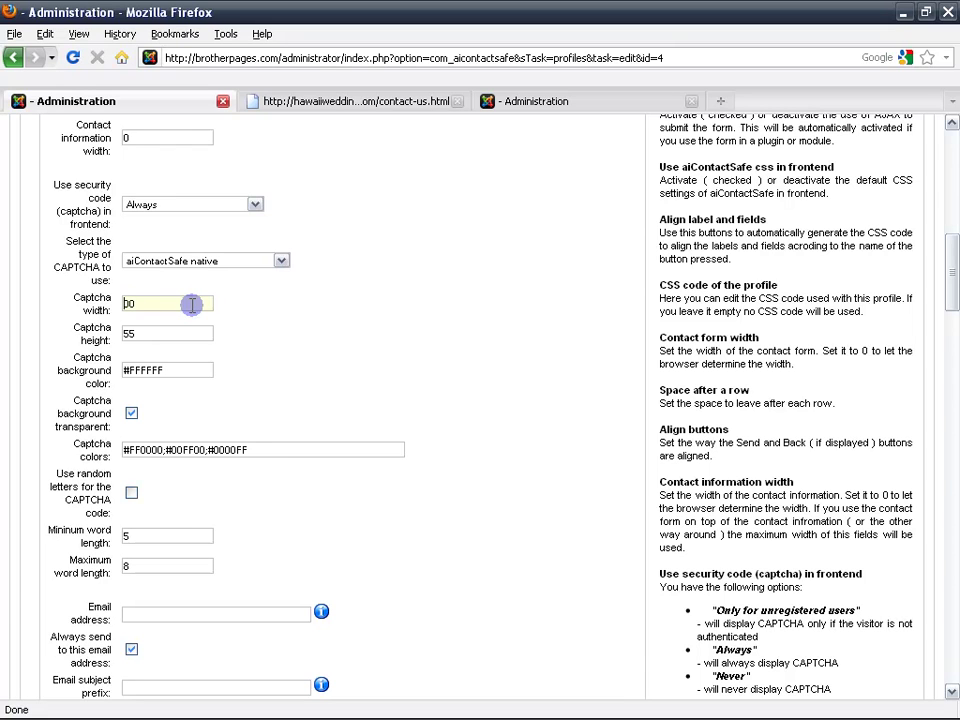
{"action": "type", "text": "4"}
{"action": "left_click", "coordinate": [588, 399]}
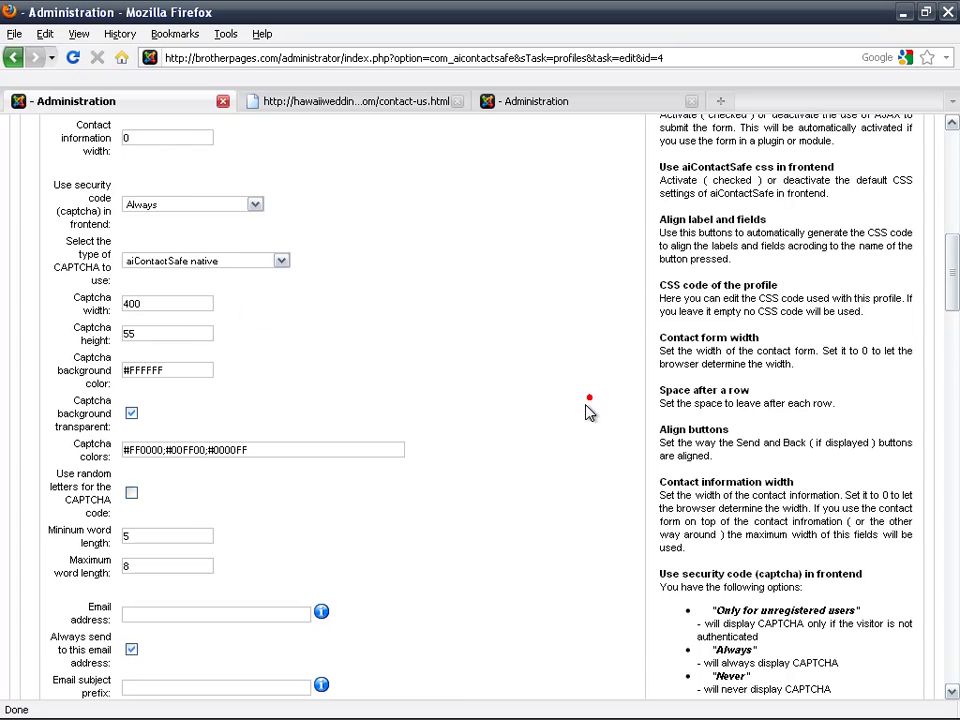
{"action": "scroll", "coordinate": [566, 410], "scroll_direction": "down", "scroll_amount": 4}
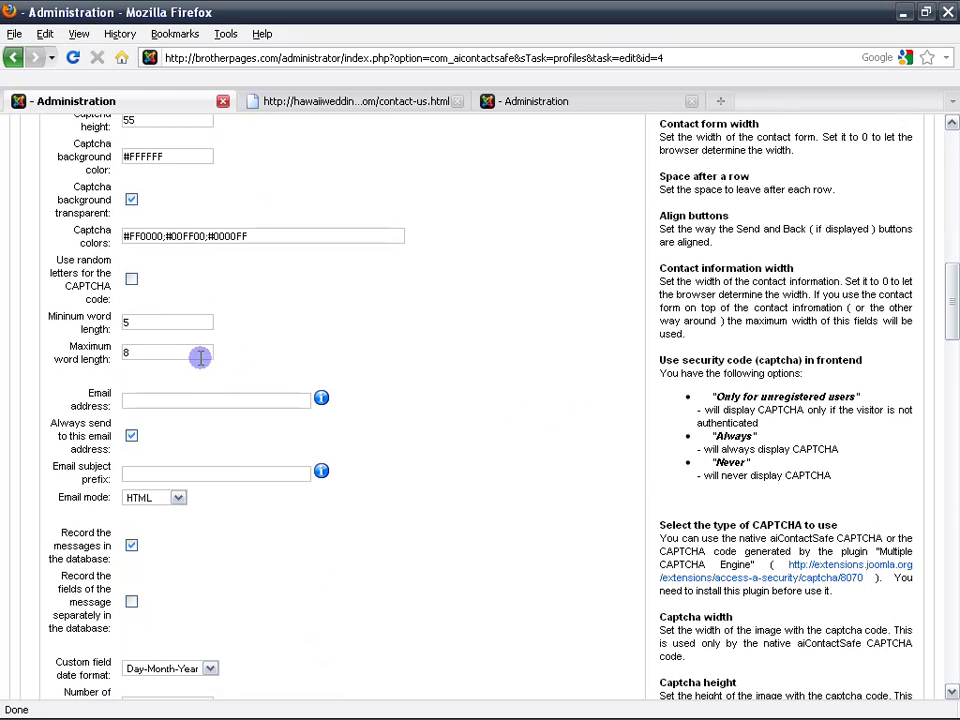
Enter the site's info e-mail address as the profile's Email address and keep Email mode HTML.
{"action": "left_click", "coordinate": [255, 400]}
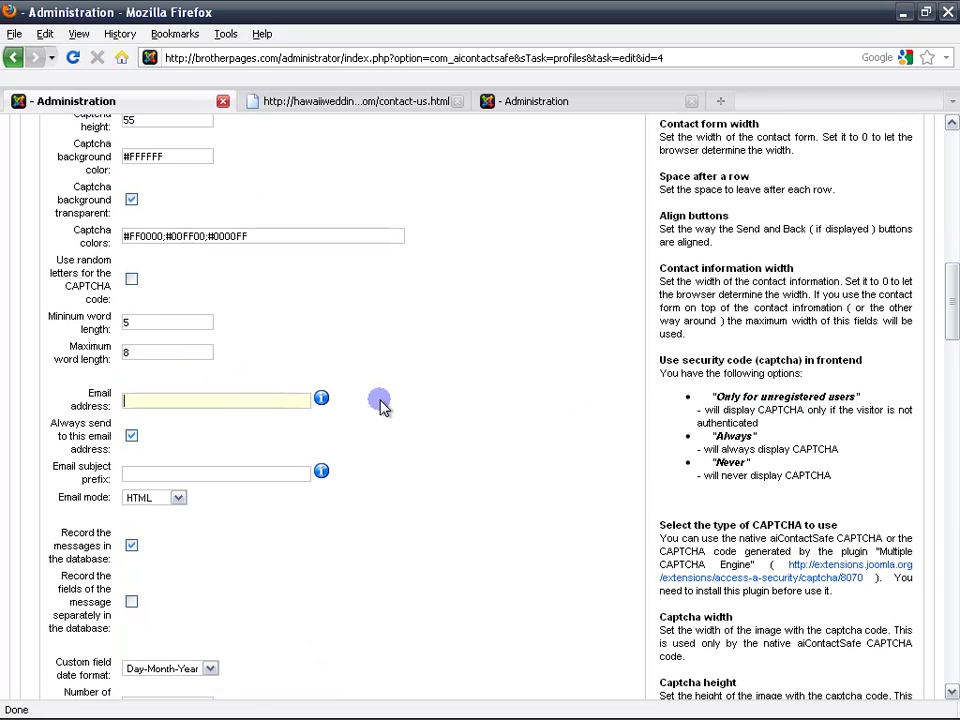
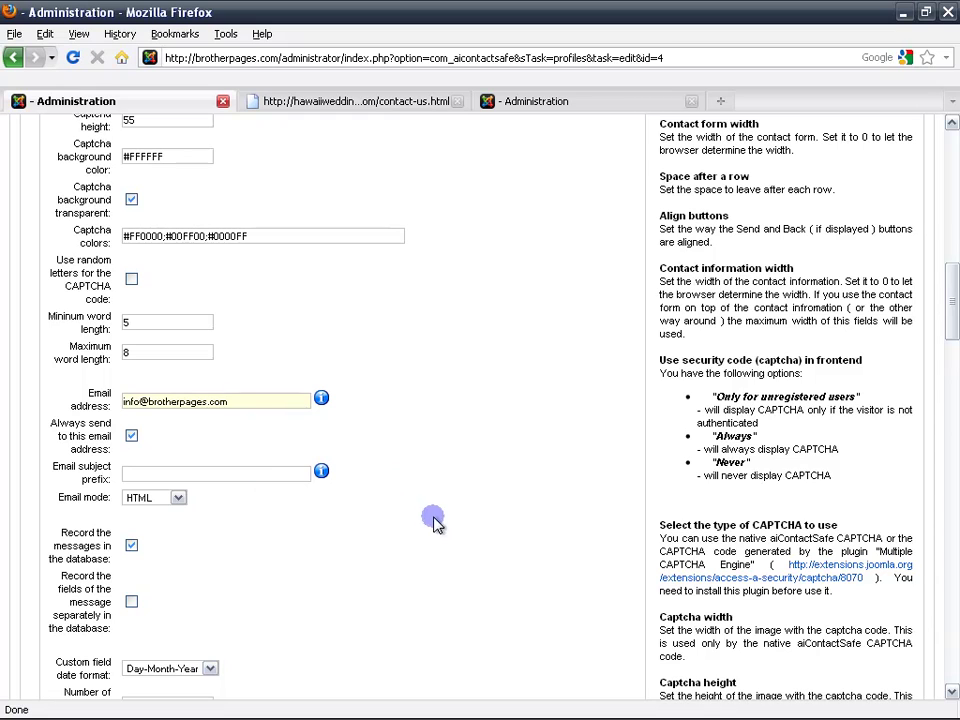
{"action": "left_click", "coordinate": [178, 498]}
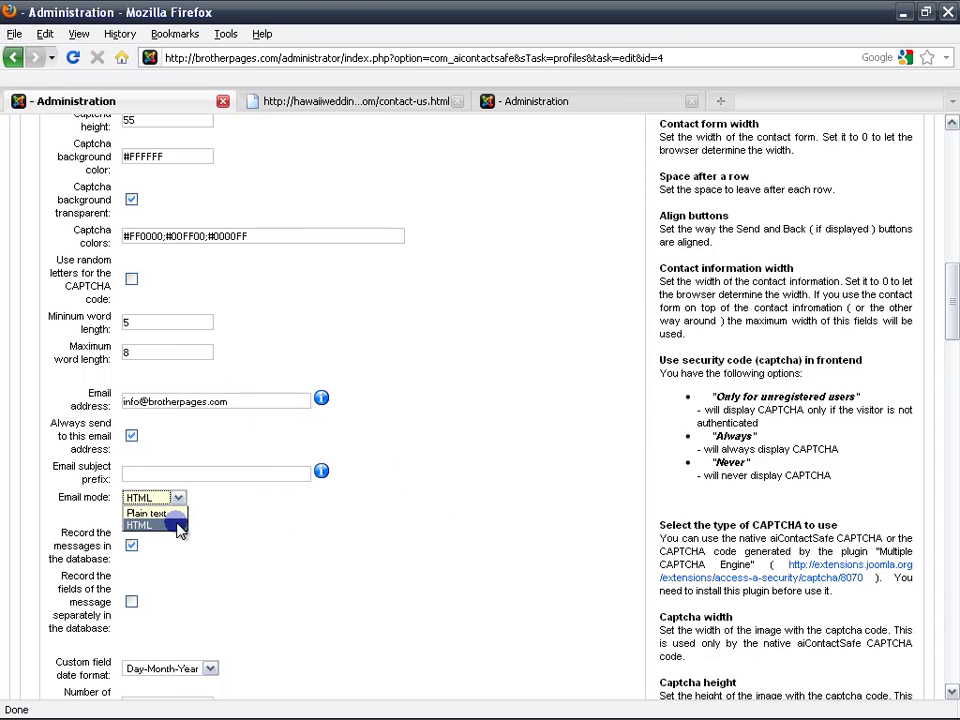
{"action": "left_click", "coordinate": [180, 525]}
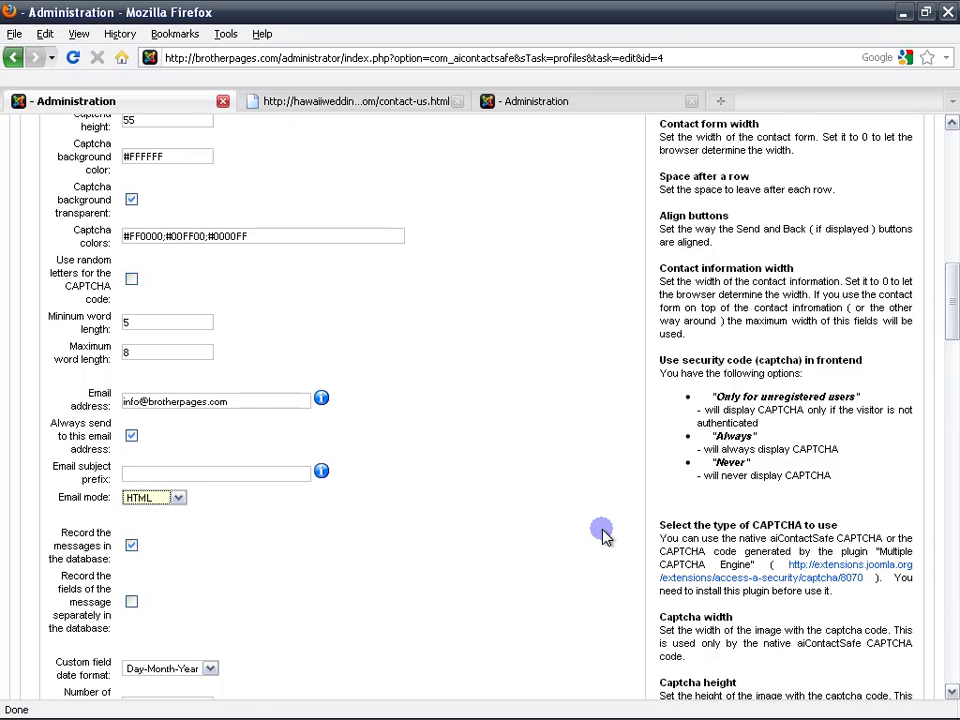
Delete the asterisk from the Mark required fields character, leaving ( ! ).
{"action": "scroll", "coordinate": [603, 535], "scroll_direction": "down", "scroll_amount": 2}
{"action": "scroll", "coordinate": [603, 535], "scroll_direction": "down", "scroll_amount": 4}
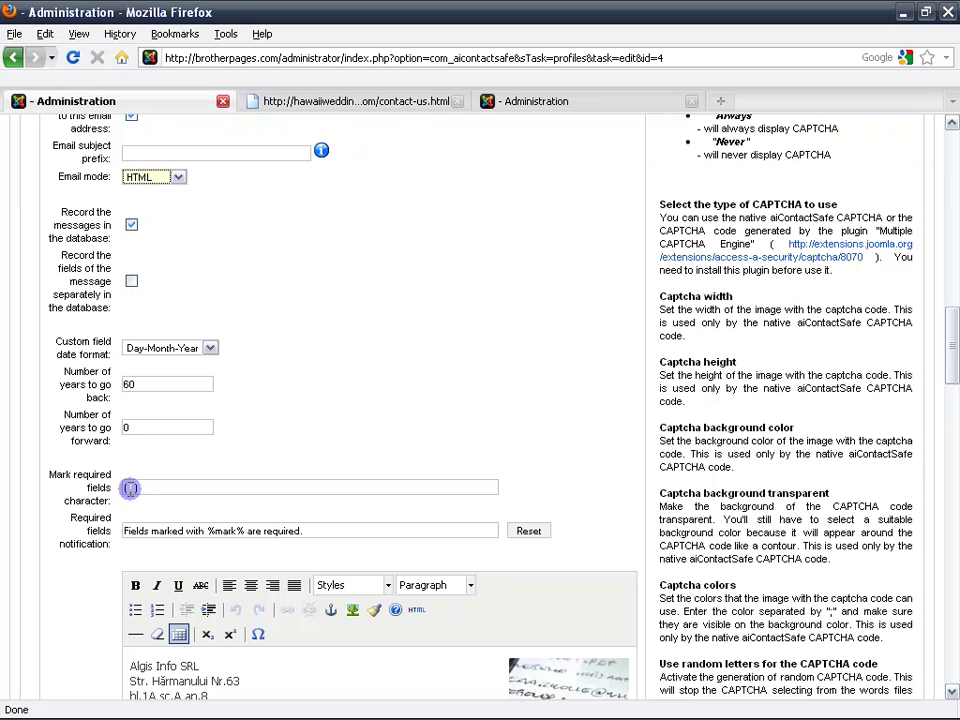
{"action": "left_click", "coordinate": [178, 490]}
{"action": "key", "text": "BackSpace"}
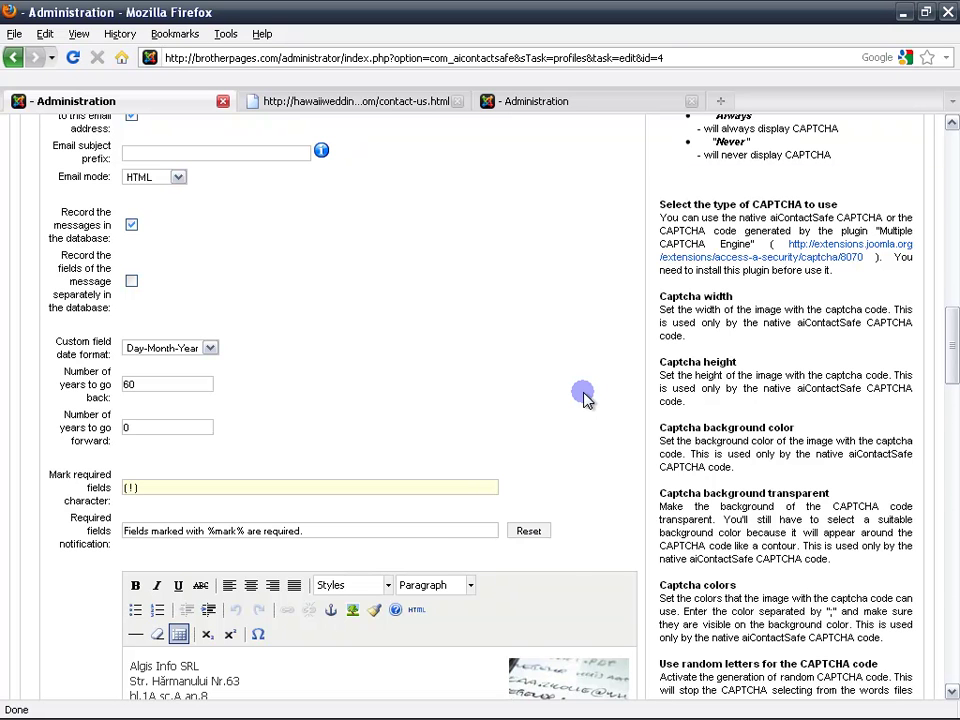
{"action": "scroll", "coordinate": [585, 398], "scroll_direction": "down", "scroll_amount": 6}
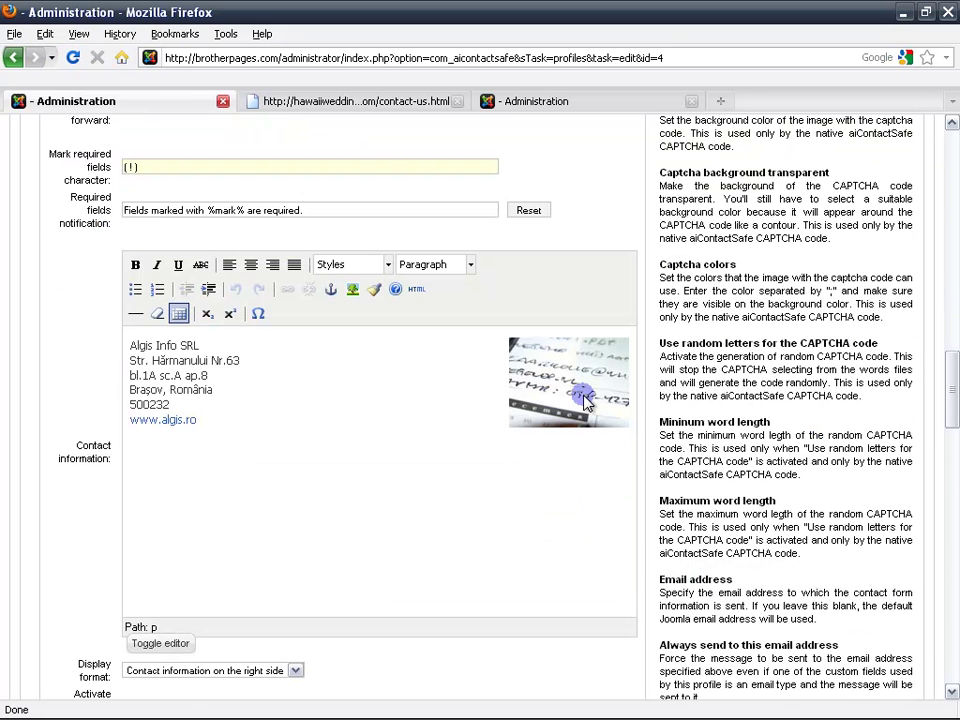
Replace the old address with lines A. System Admin, Sysadmin HQ, BrotherPages, brotherpages.com.
{"action": "left_click", "coordinate": [445, 532]}
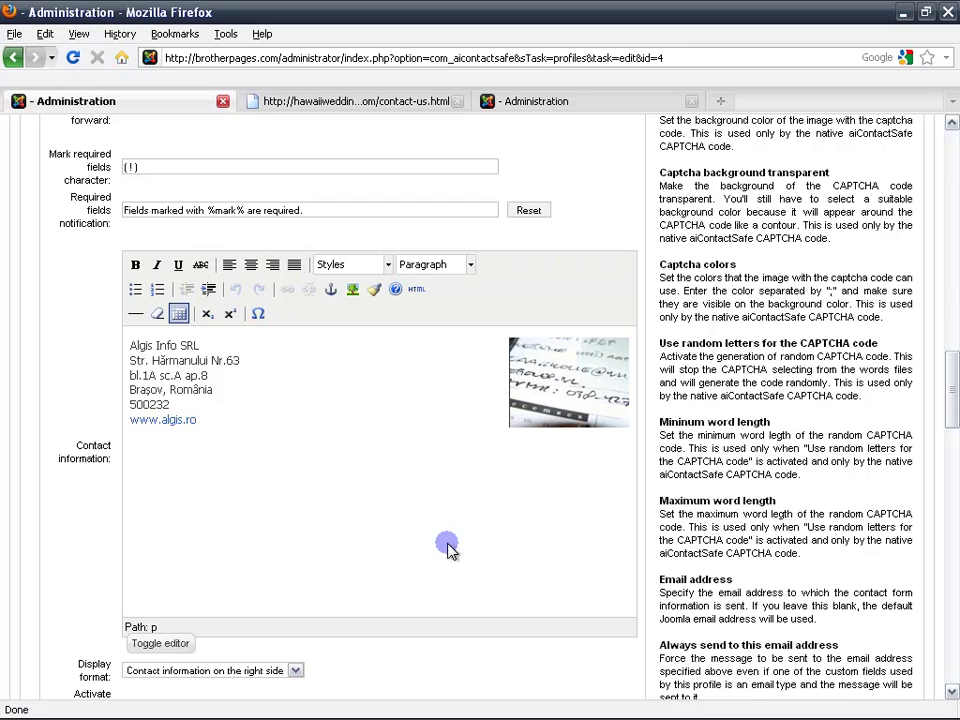
{"action": "left_click_drag", "start_coordinate": [130, 345], "coordinate": [268, 425]}
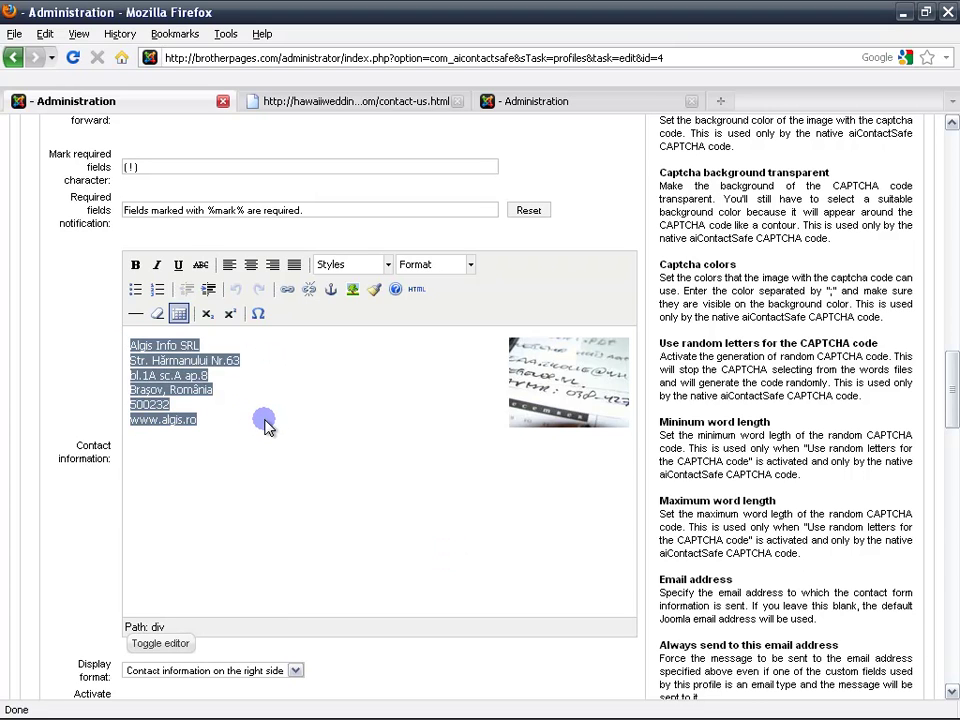
{"action": "type", "text": "A"}
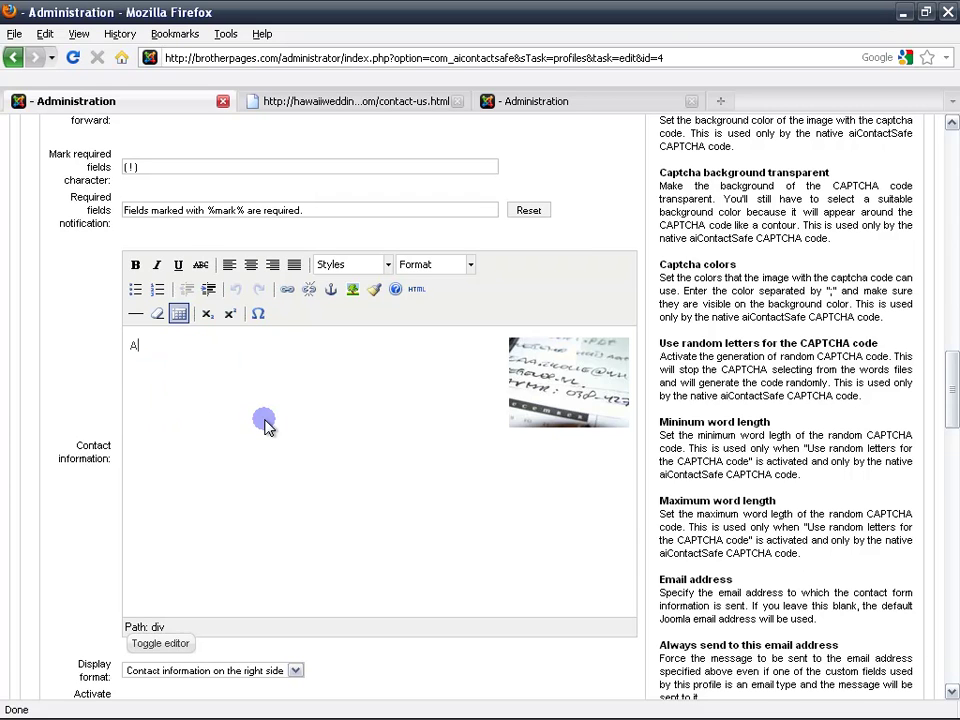
{"action": "type", "text": ". System Admin"}
{"action": "key", "text": "Return"}
{"action": "type", "text": "Sy"}
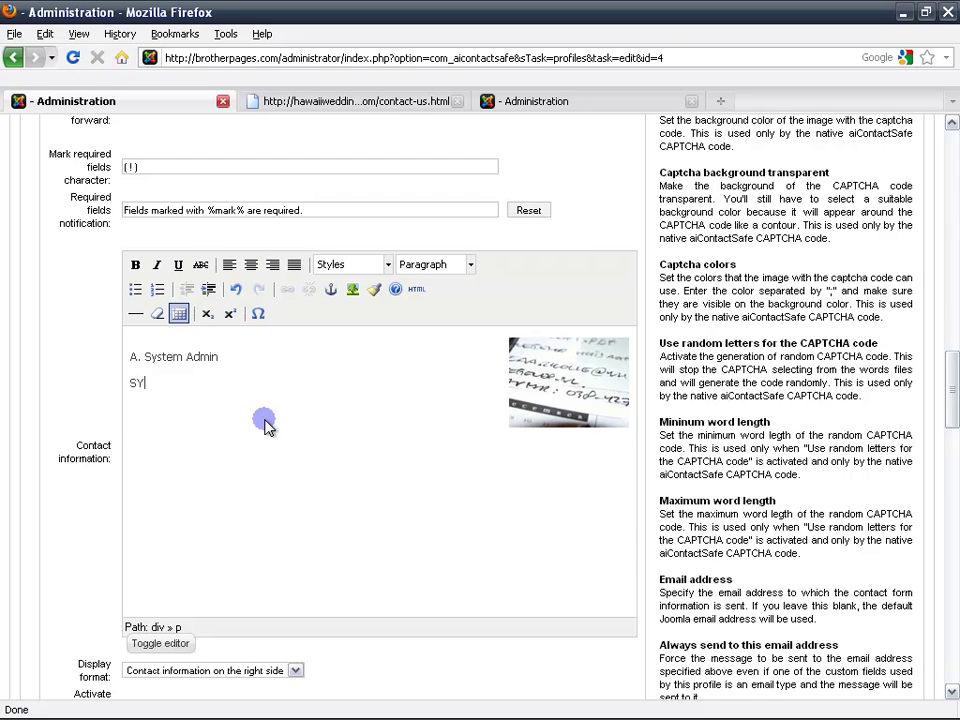
{"action": "type", "text": "sadmin HQ Bro"}
{"action": "type", "text": "ther"}
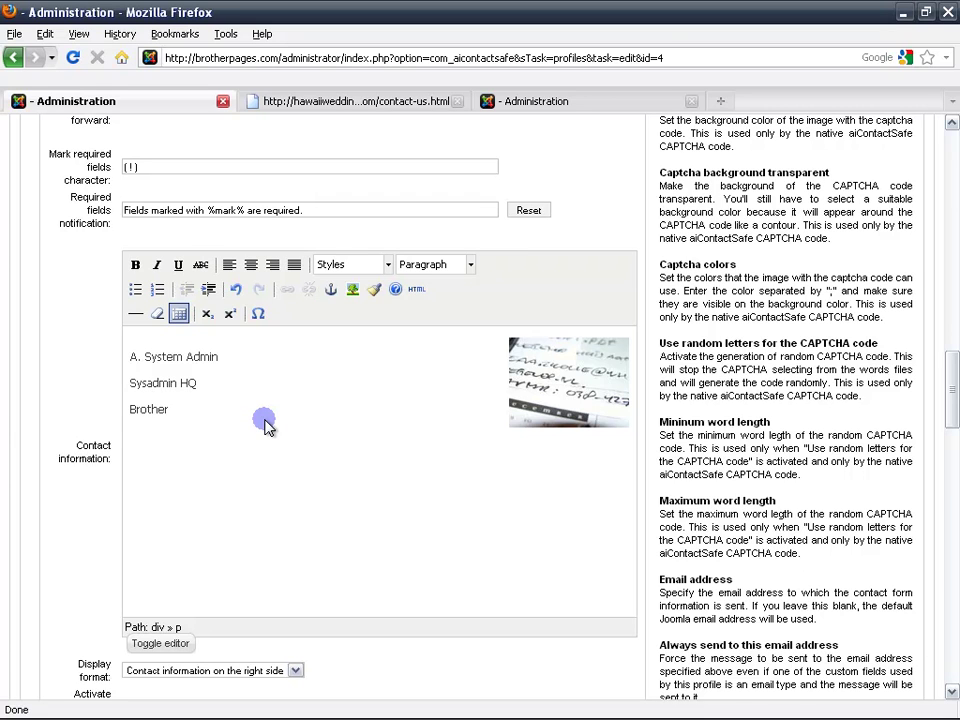
{"action": "type", "text": "Pages"}
{"action": "key", "text": "BackSpace"}
{"action": "key", "text": "BackSpace"}
{"action": "key", "text": "BackSpace"}
{"action": "type", "text": "rotherpages.com"}
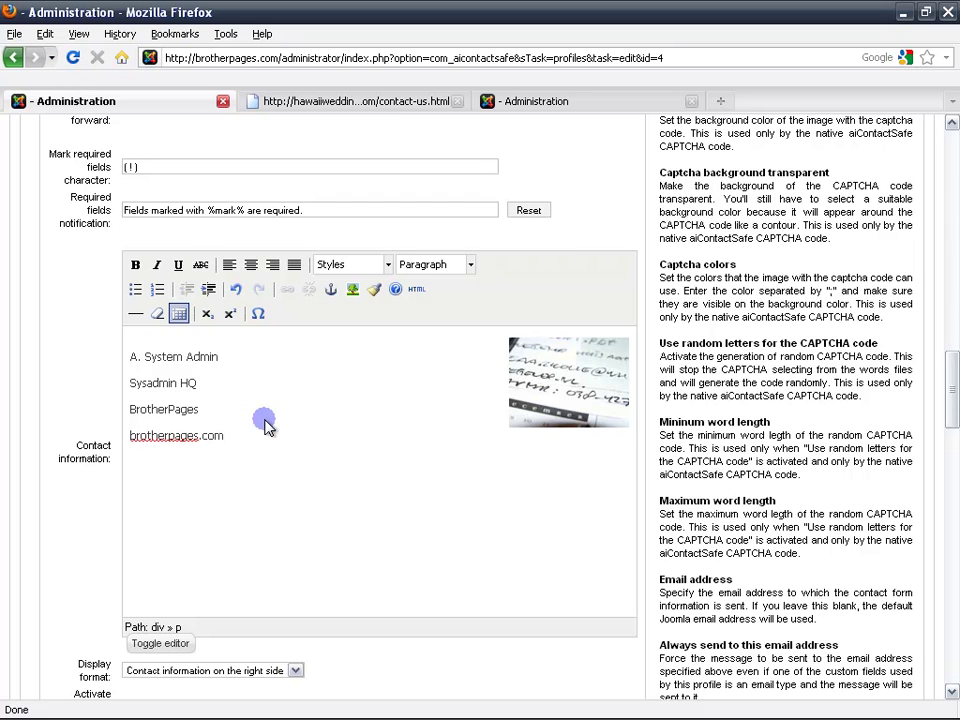
{"action": "left_click", "coordinate": [515, 412]}
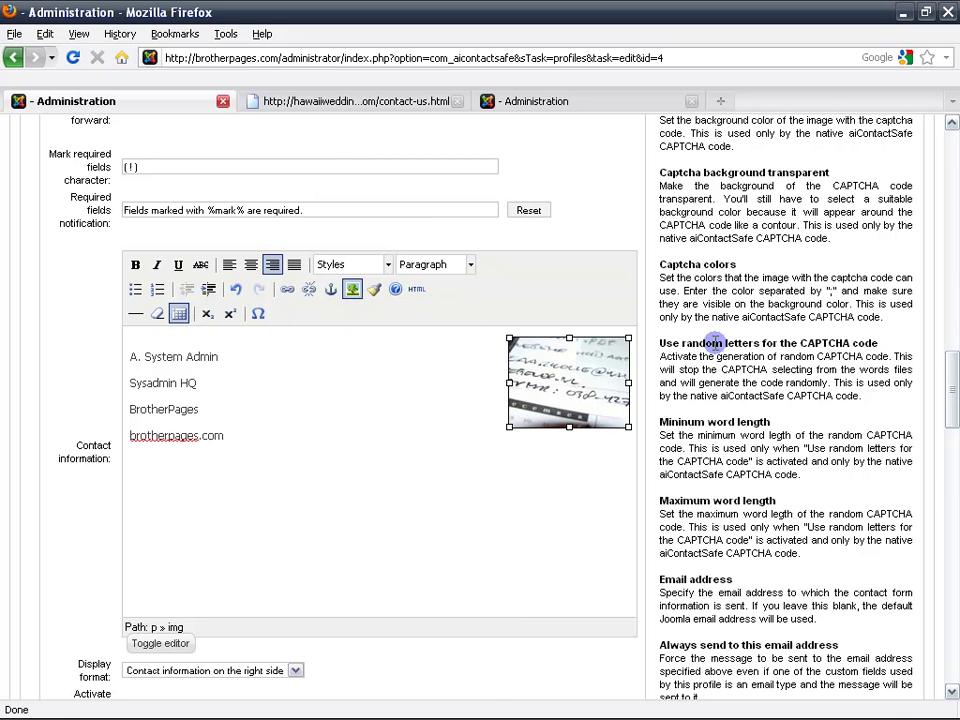
{"action": "scroll", "coordinate": [575, 325], "scroll_direction": "down", "scroll_amount": 5}
{"action": "left_click", "coordinate": [303, 245]}
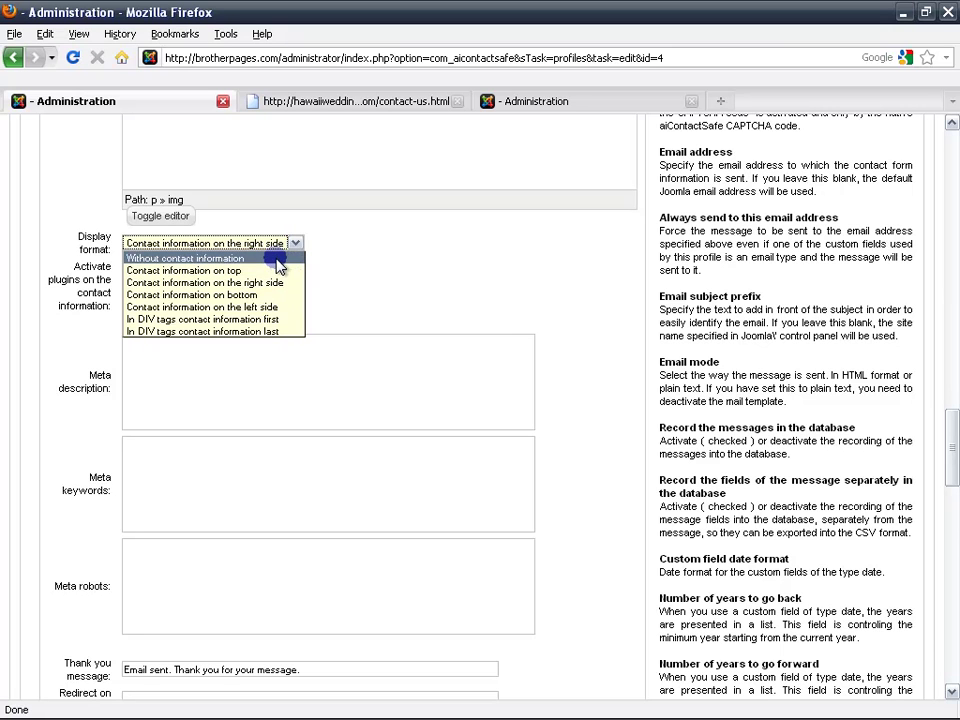
{"action": "left_click", "coordinate": [396, 272]}
{"action": "scroll", "coordinate": [395, 272], "scroll_direction": "up", "scroll_amount": 3}
{"action": "scroll", "coordinate": [395, 272], "scroll_direction": "up", "scroll_amount": 2}
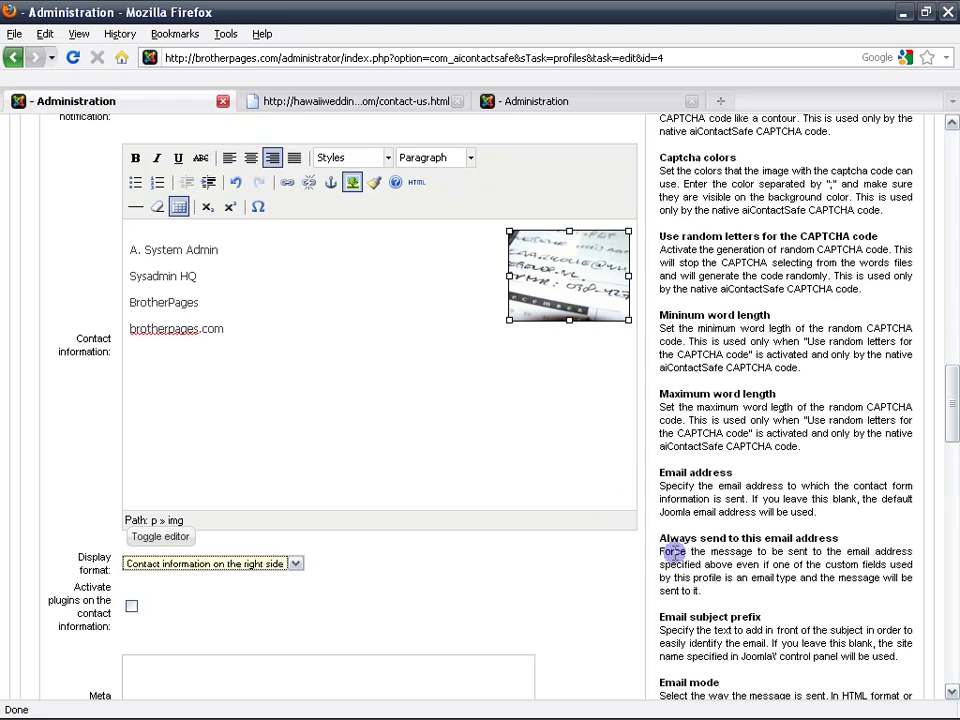
{"action": "left_click", "coordinate": [600, 567]}
{"action": "left_click", "coordinate": [328, 104]}
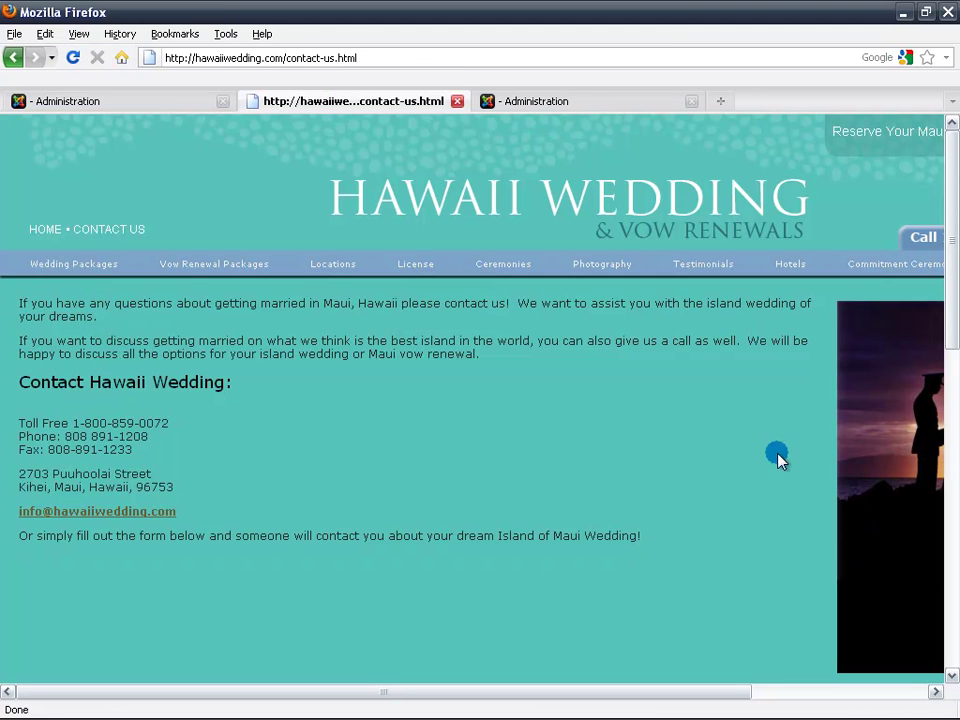
{"action": "scroll", "coordinate": [201, 523], "scroll_direction": "down", "scroll_amount": 4}
{"action": "scroll", "coordinate": [203, 527], "scroll_direction": "down", "scroll_amount": 4}
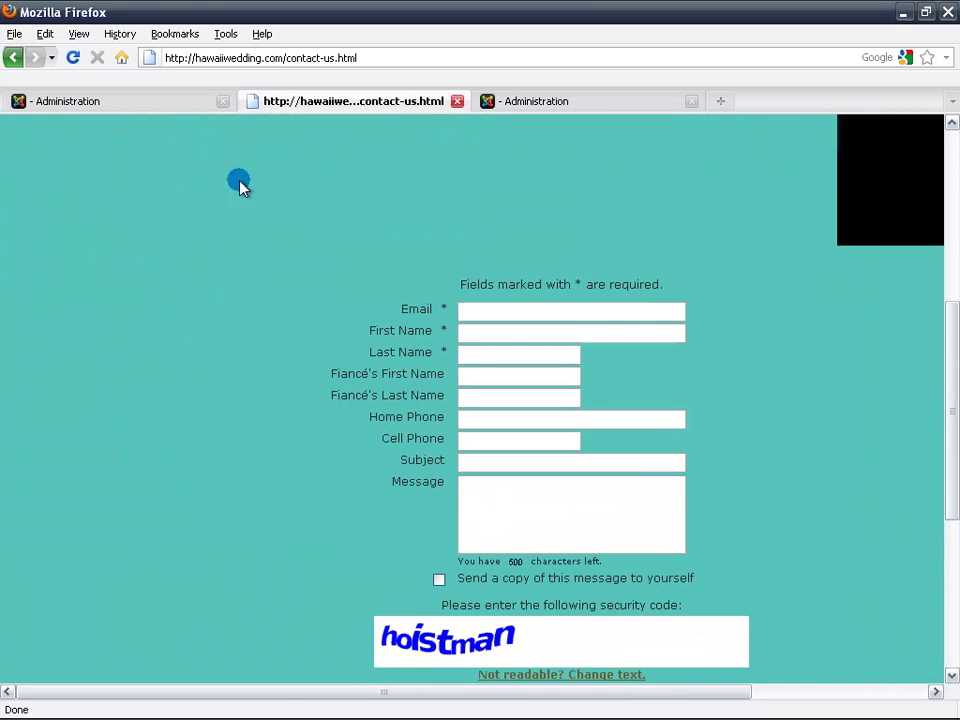
{"action": "left_click", "coordinate": [176, 104]}
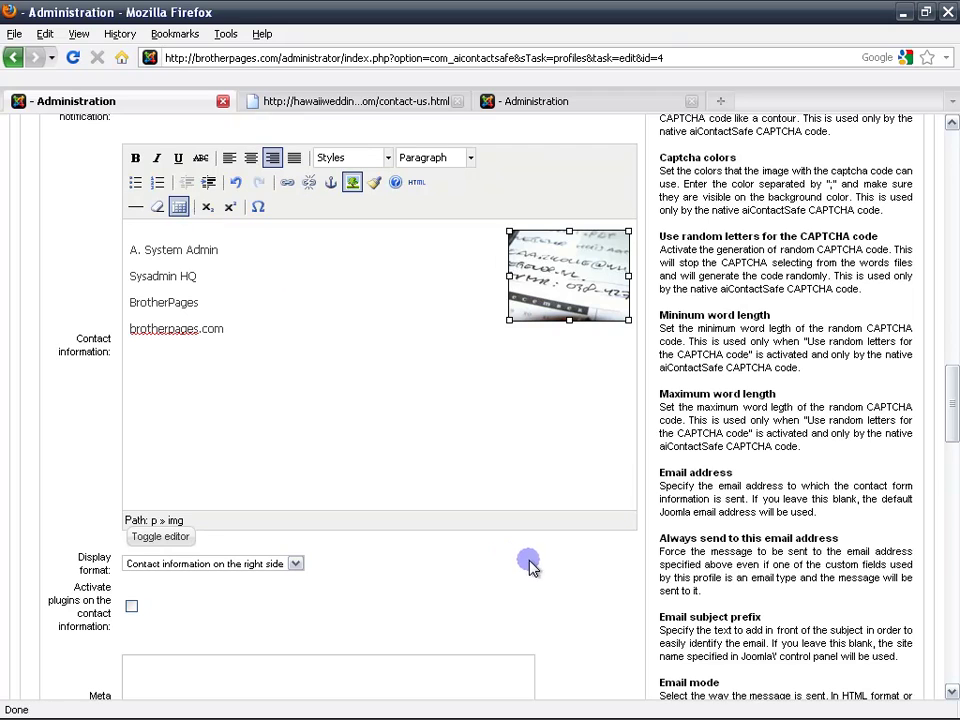
Enter meta description 'Contact BrotherPages. This is how you get in touch with us.' and keywords 'brother pages, contact us,'.
{"action": "scroll", "coordinate": [628, 574], "scroll_direction": "down", "scroll_amount": 6}
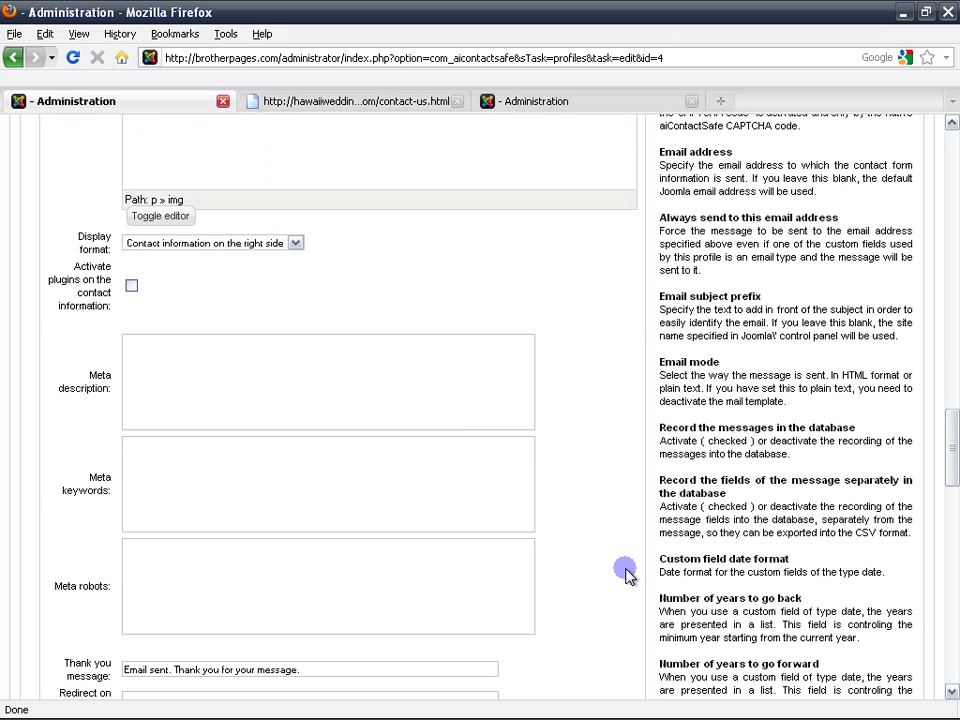
{"action": "left_click", "coordinate": [449, 408]}
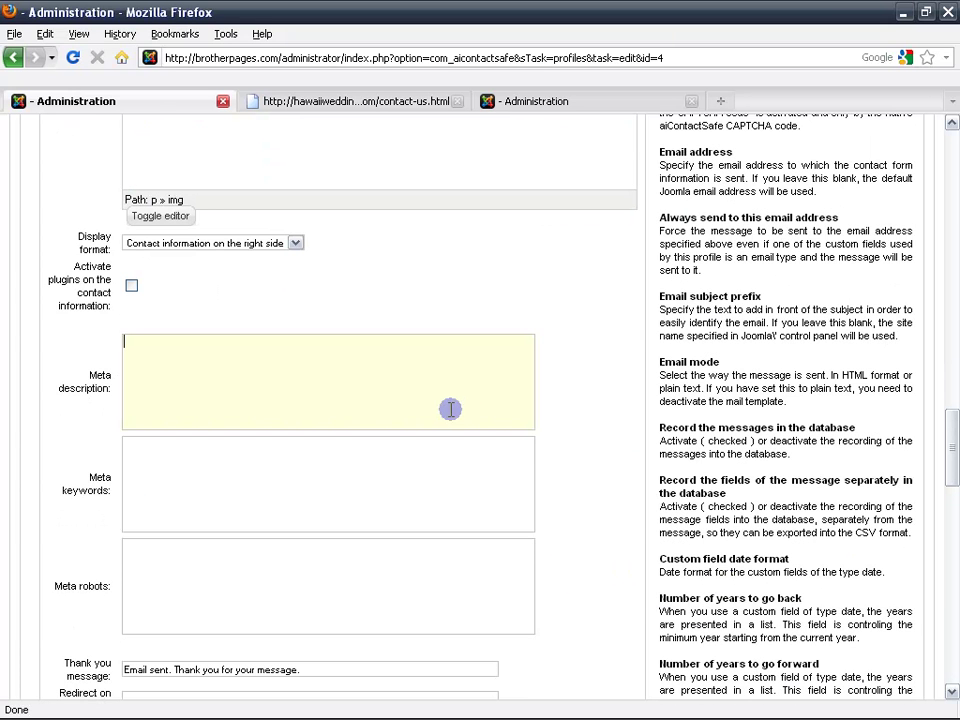
{"action": "type", "text": "Contact BrotherPage"}
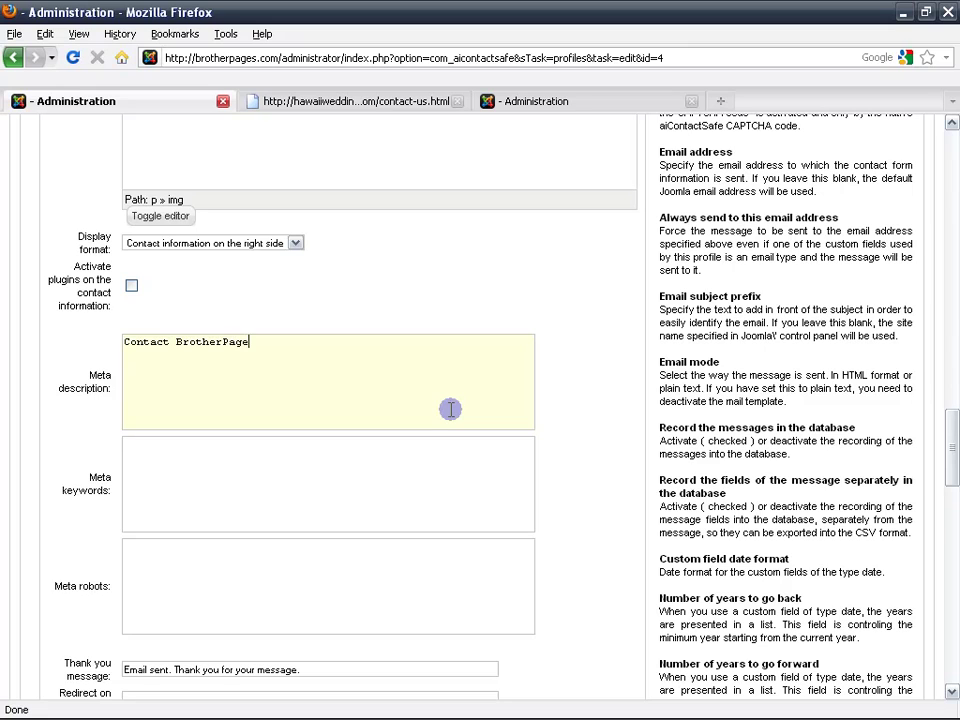
{"action": "type", "text": "s. This is how you get in"}
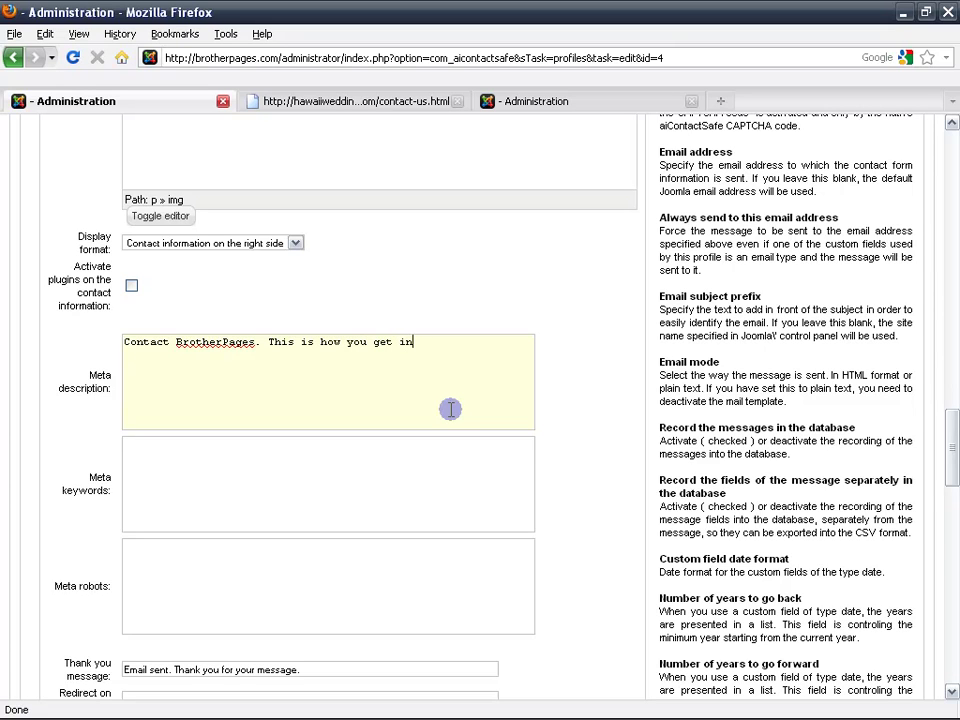
{"action": "type", "text": " touch with u"}
{"action": "type", "text": "brot"}
{"action": "type", "text": "her pag"}
{"action": "type", "text": "es, "}
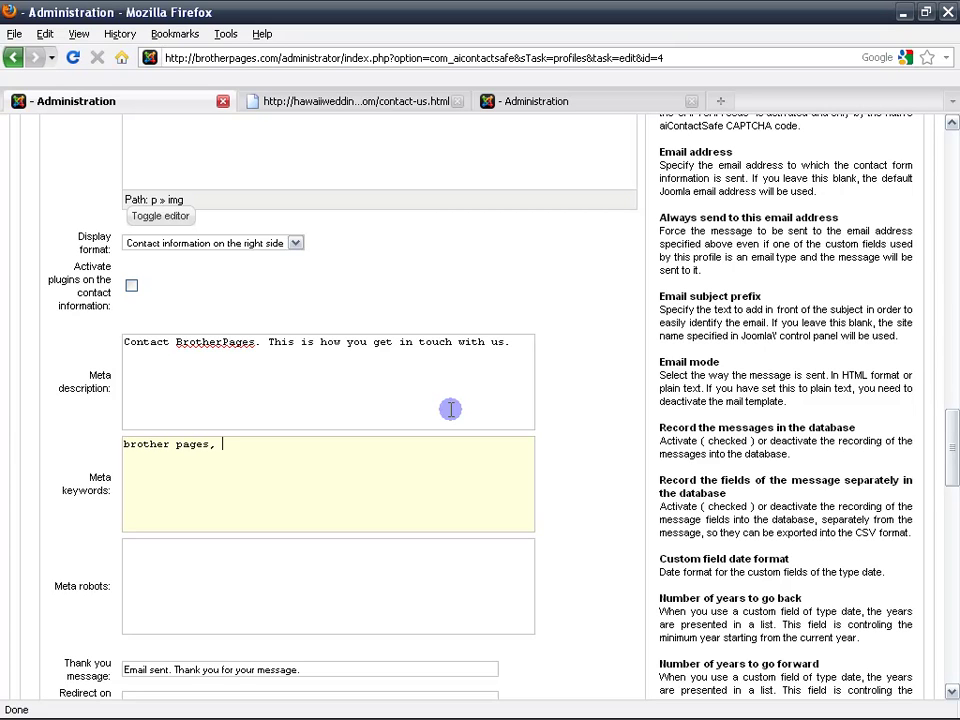
{"action": "type", "text": "contact us,"}
Tick Default, try the Fields list selections, then re-tick All so every field is included.
{"action": "scroll", "coordinate": [451, 409], "scroll_direction": "down", "scroll_amount": 8}
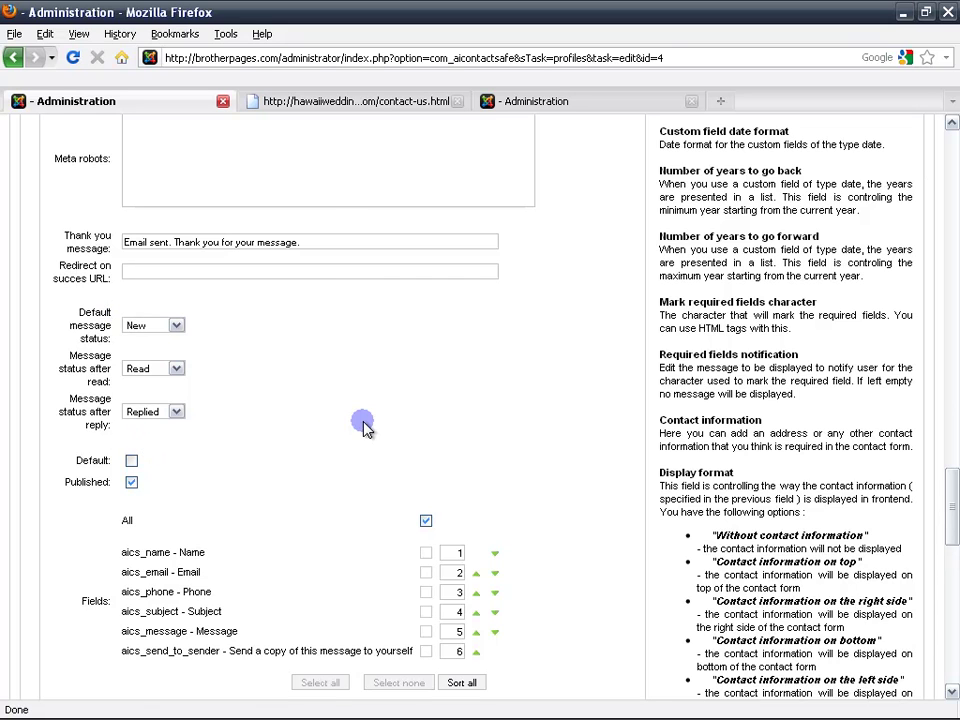
{"action": "scroll", "coordinate": [370, 425], "scroll_direction": "down", "scroll_amount": 4}
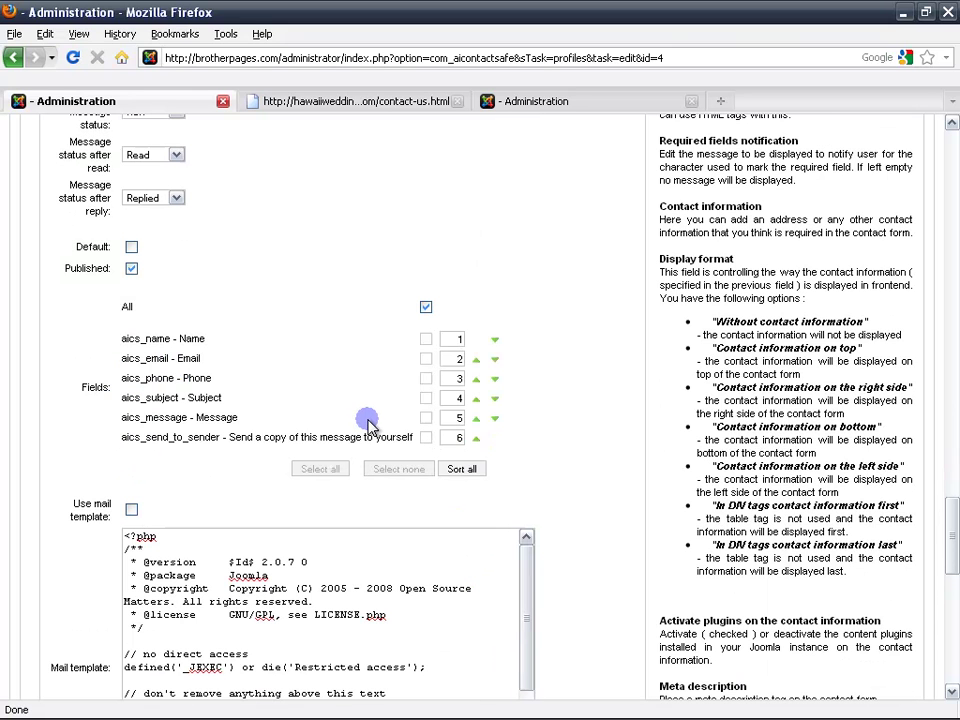
{"action": "left_click", "coordinate": [132, 248]}
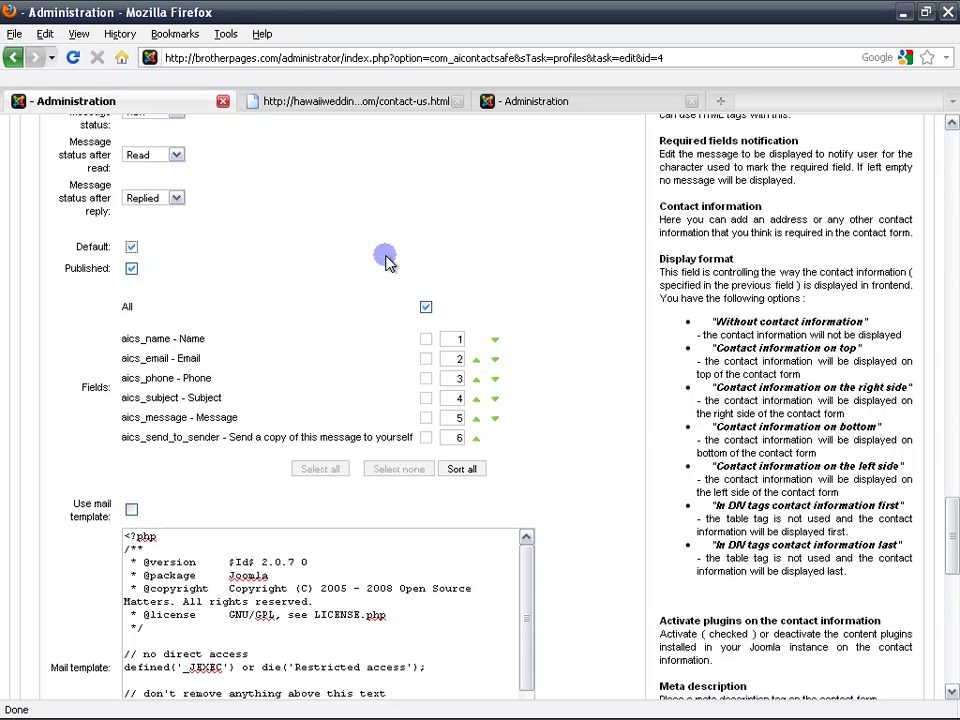
{"action": "left_click", "coordinate": [426, 307]}
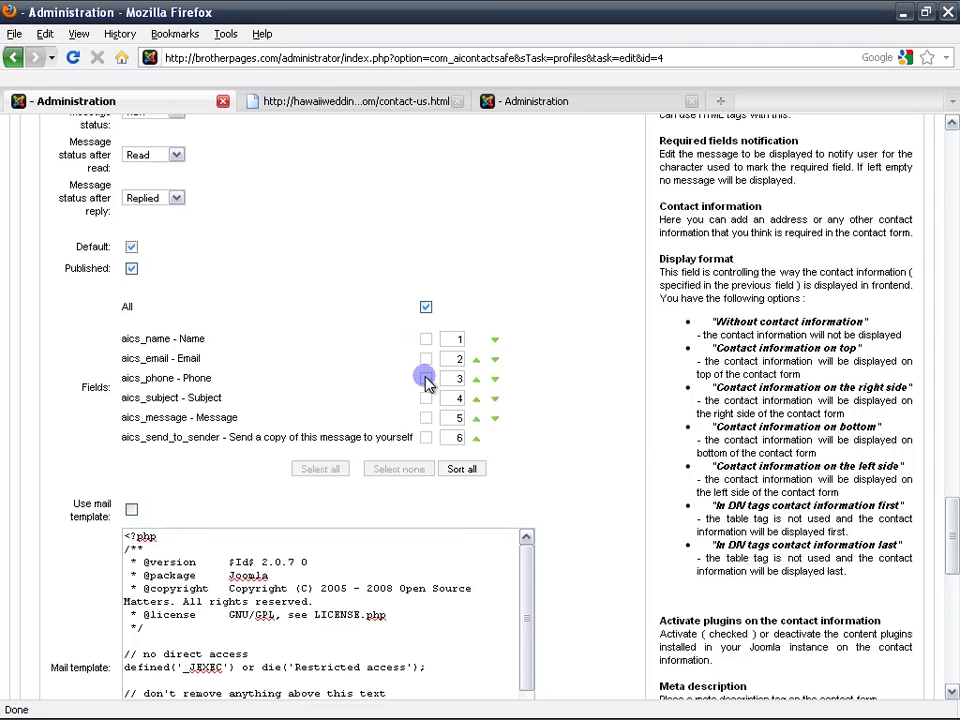
{"action": "left_click", "coordinate": [426, 308]}
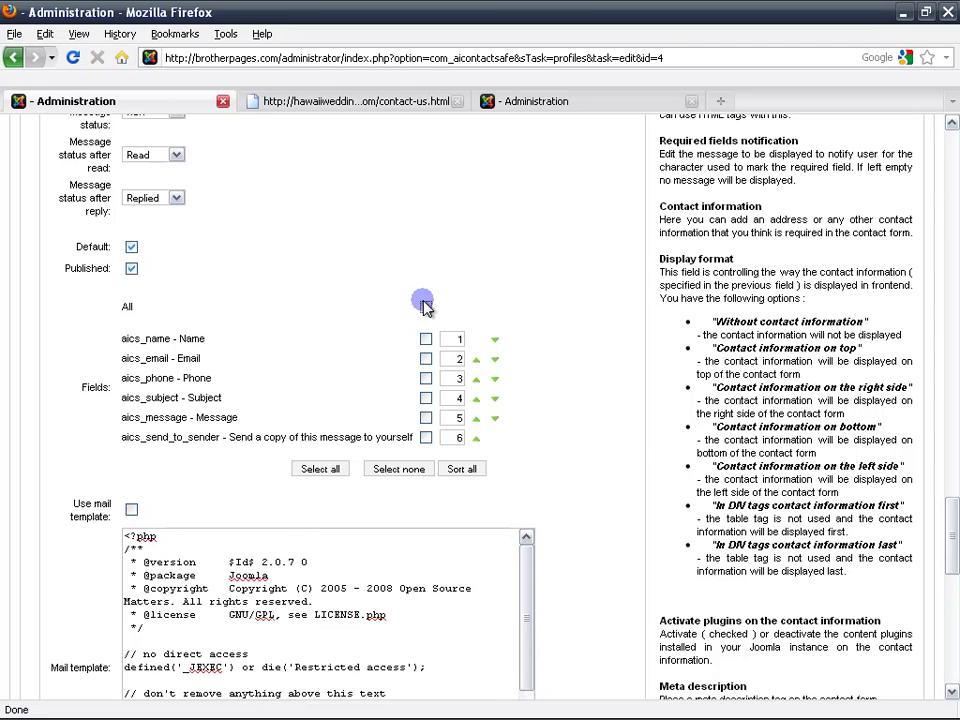
{"action": "left_click", "coordinate": [321, 468]}
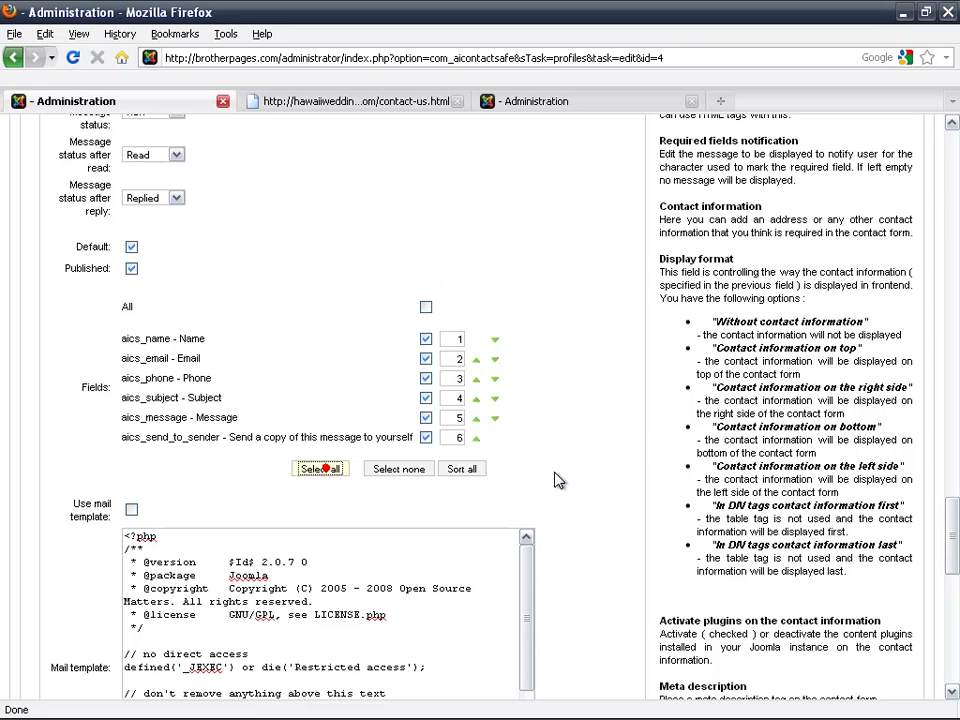
{"action": "left_click", "coordinate": [426, 437]}
{"action": "left_click", "coordinate": [405, 470]}
{"action": "left_click", "coordinate": [426, 308]}
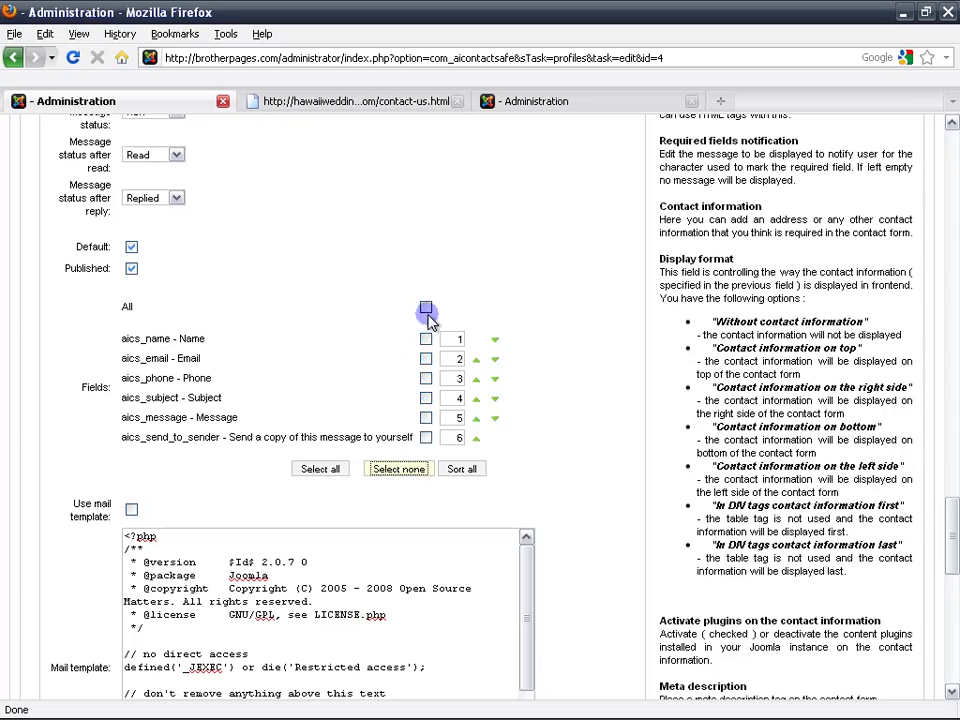
Return to the top of the page and save the Contact us! profile.
{"action": "scroll", "coordinate": [536, 332], "scroll_direction": "down", "scroll_amount": 2}
{"action": "scroll", "coordinate": [560, 336], "scroll_direction": "down", "scroll_amount": 4}
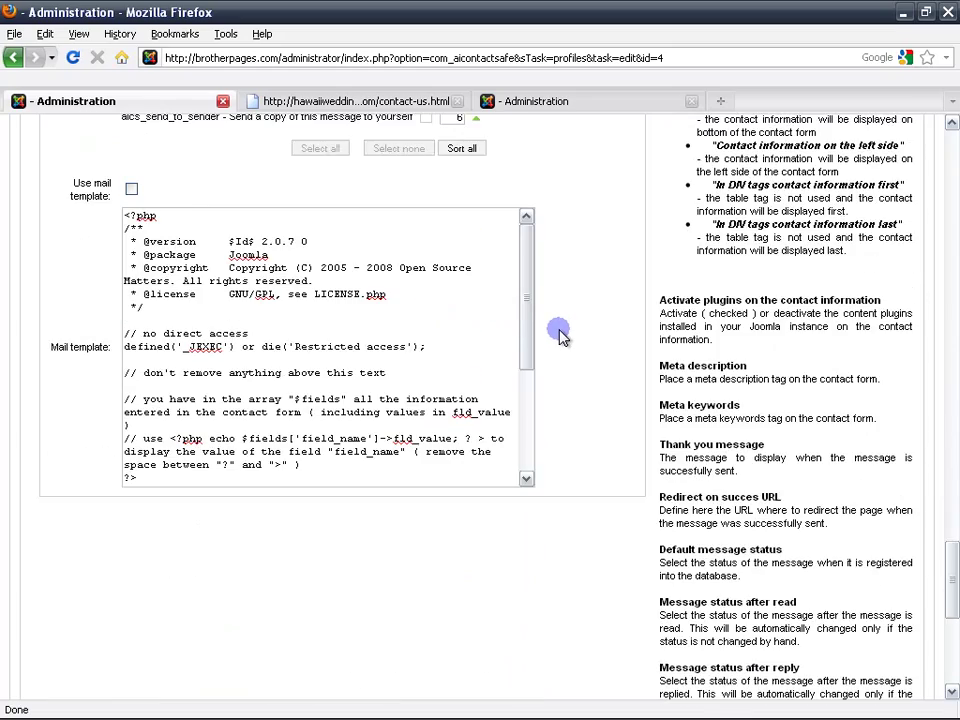
{"action": "scroll", "coordinate": [563, 334], "scroll_direction": "down", "scroll_amount": 12}
{"action": "scroll", "coordinate": [567, 336], "scroll_direction": "up", "scroll_amount": 20}
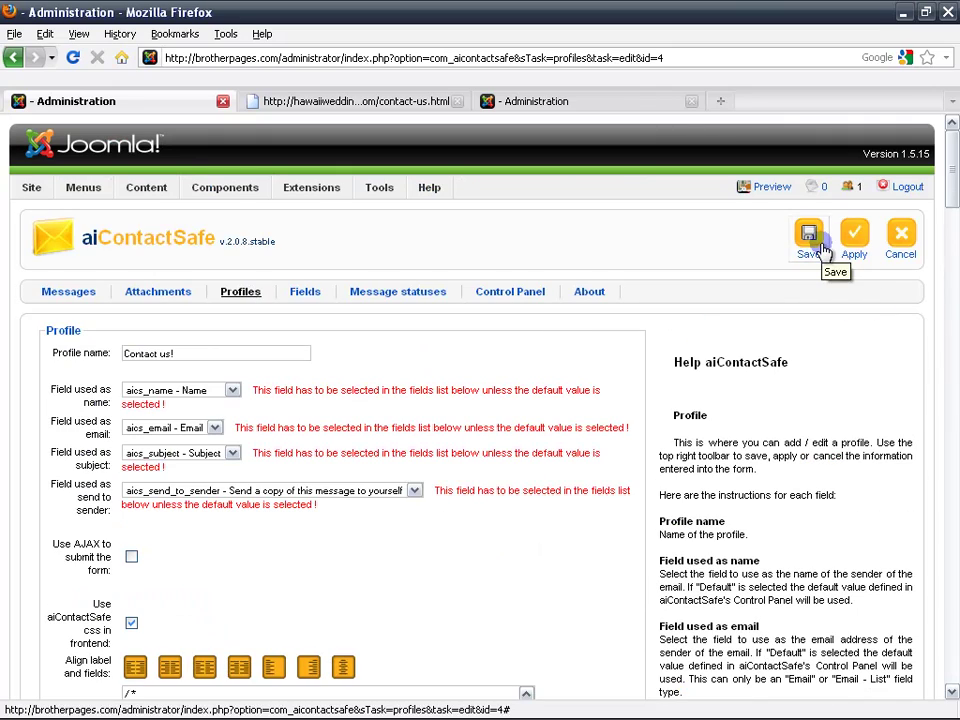
{"action": "left_click", "coordinate": [812, 238]}
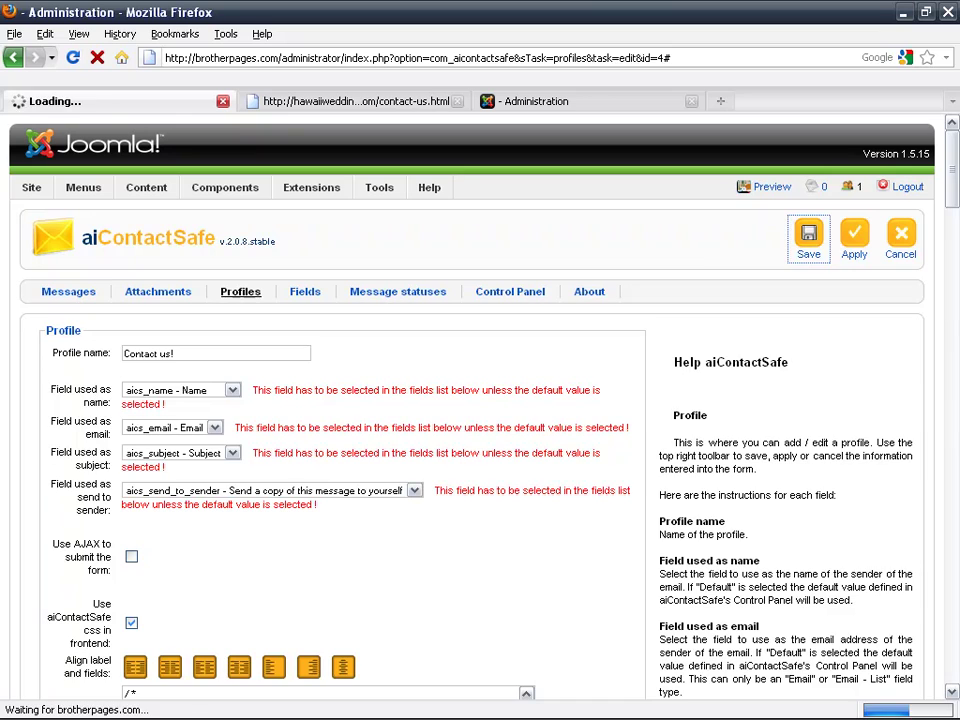